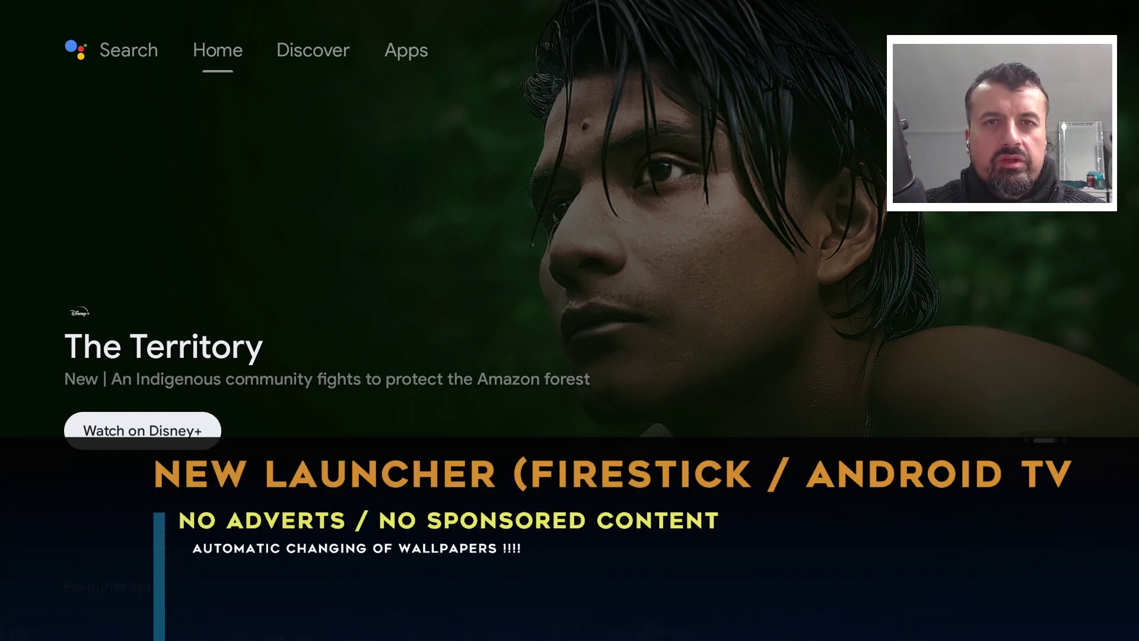
Scroll down the Google TV home past Favourite apps and Play Next to ABC: Featured
{"action": "key", "text": "Down"}
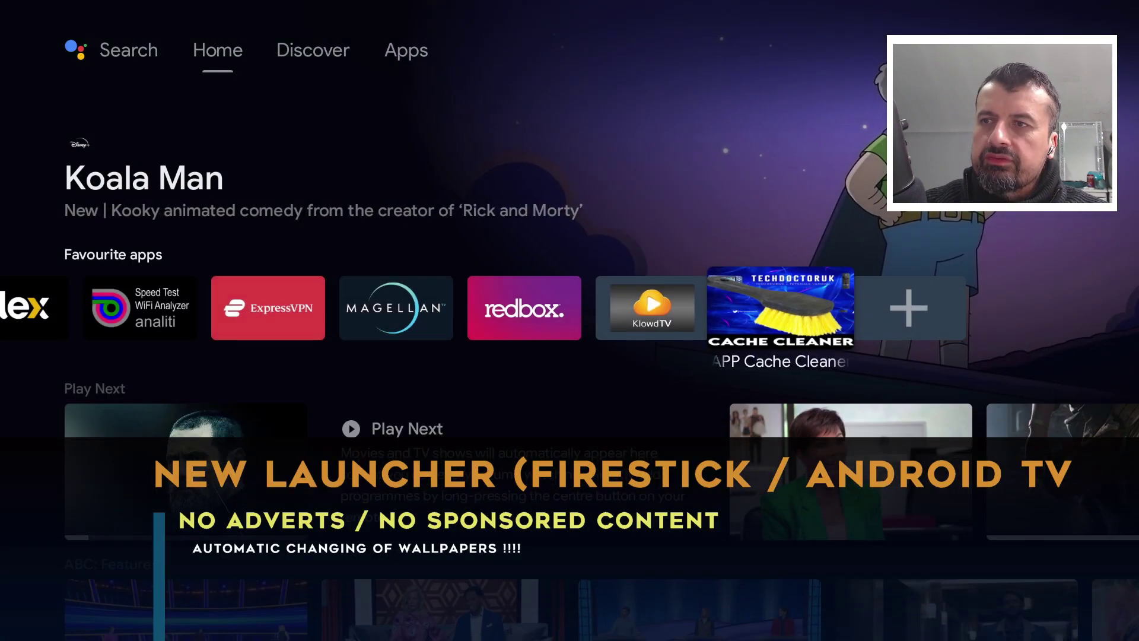
{"action": "key", "text": "Down"}
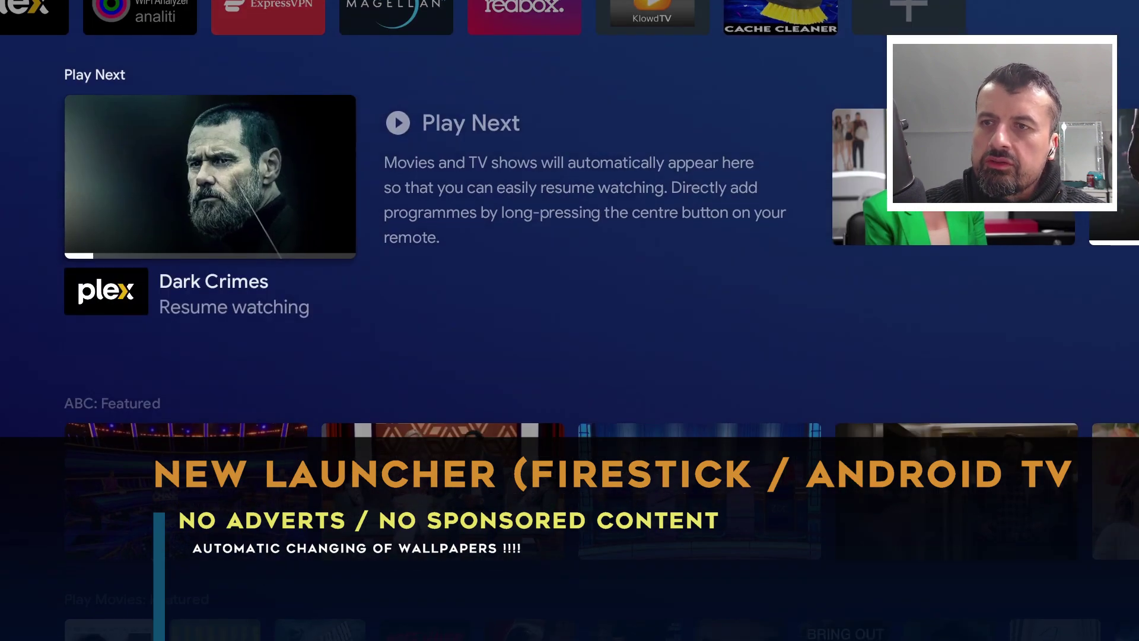
{"action": "key", "text": "Down"}
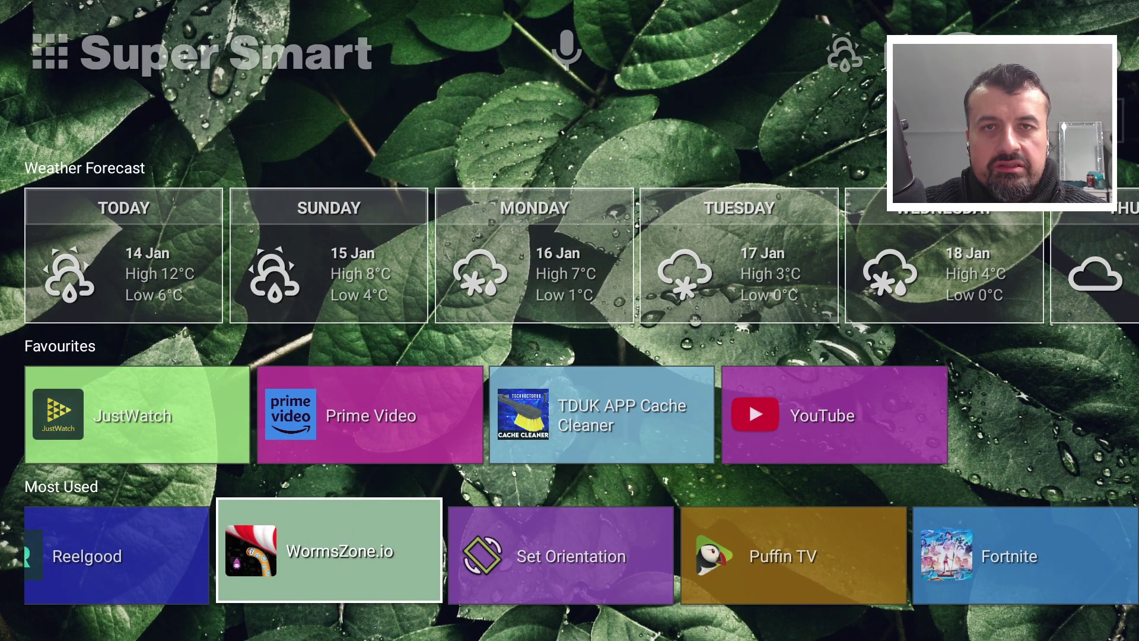
{"action": "key", "text": "Up"}
{"action": "key", "text": "Up"}
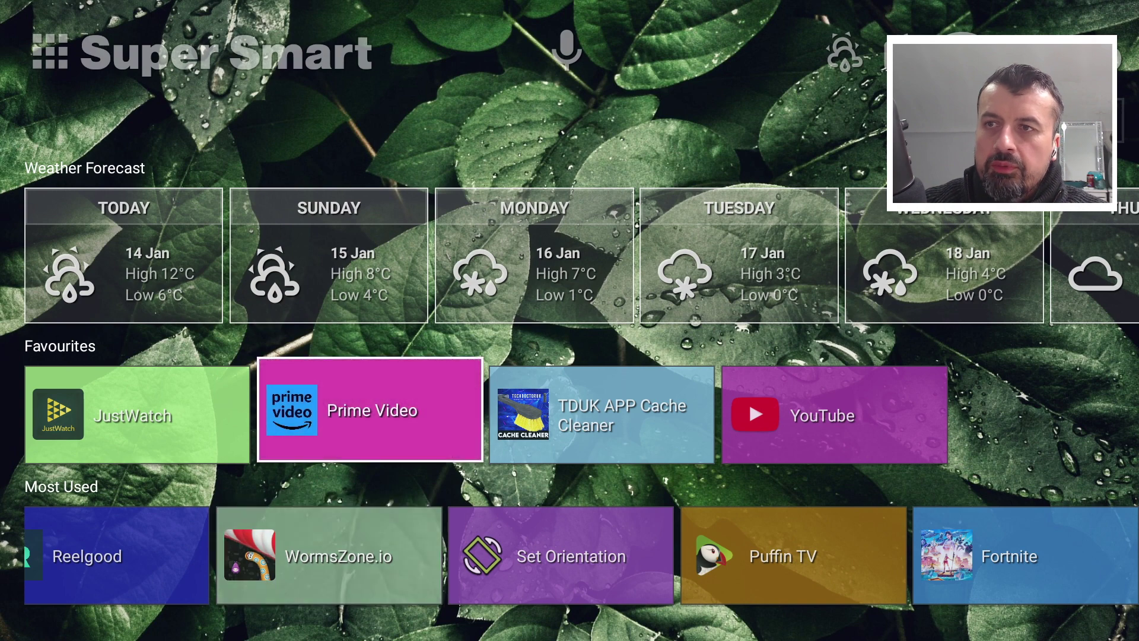
{"action": "key", "text": "Left"}
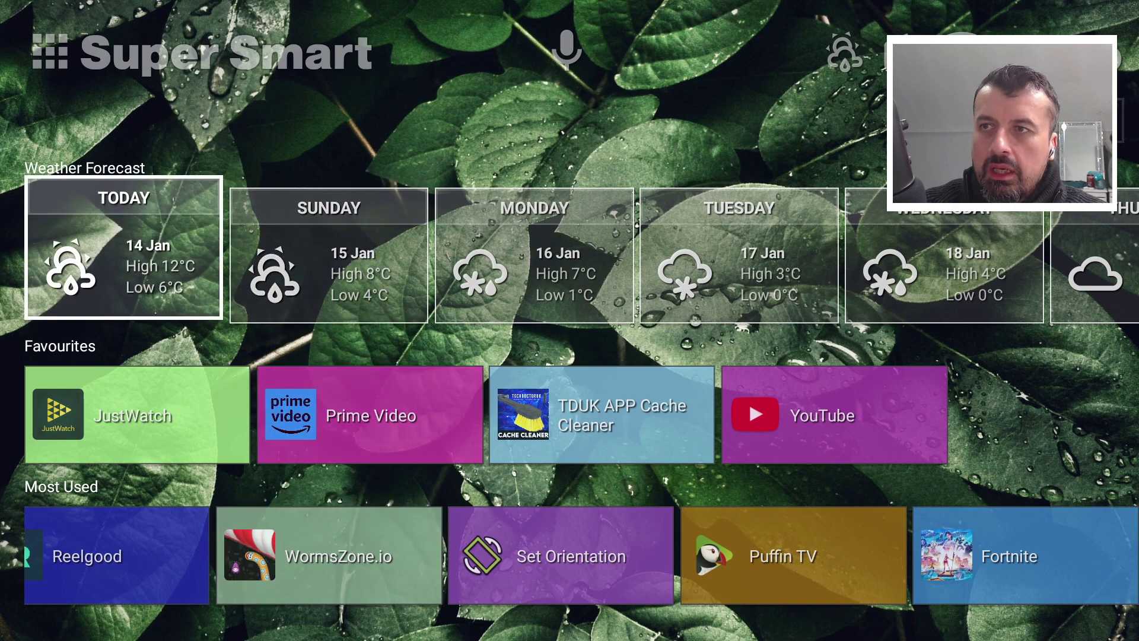
{"action": "key", "text": "Return"}
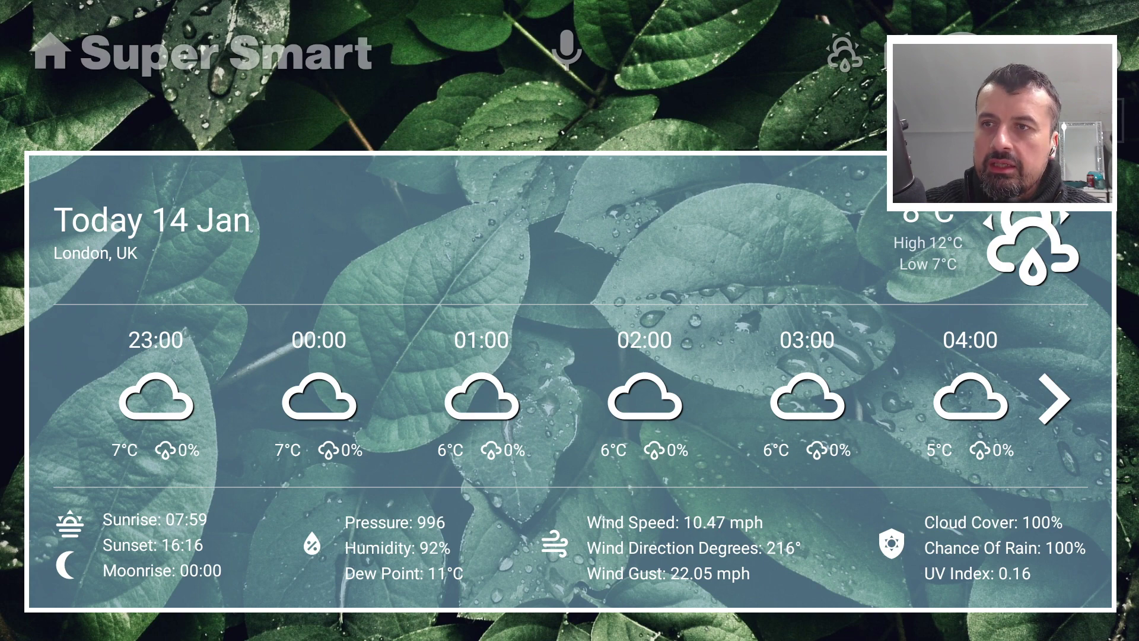
{"action": "key", "text": "Escape"}
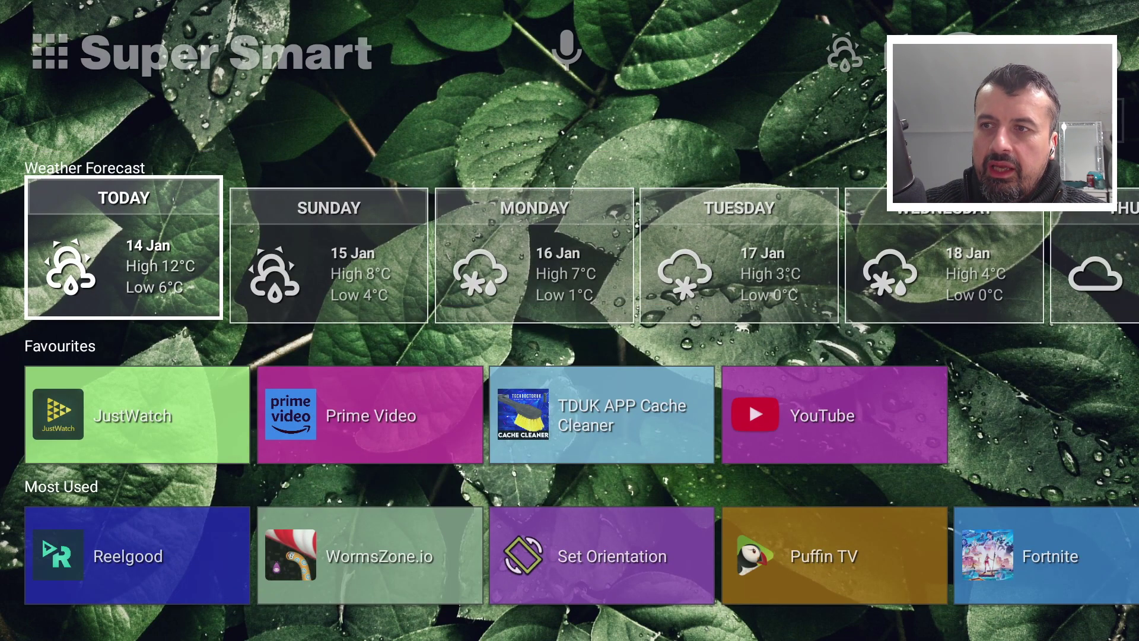
{"action": "key", "text": "Down"}
{"action": "key", "text": "Down"}
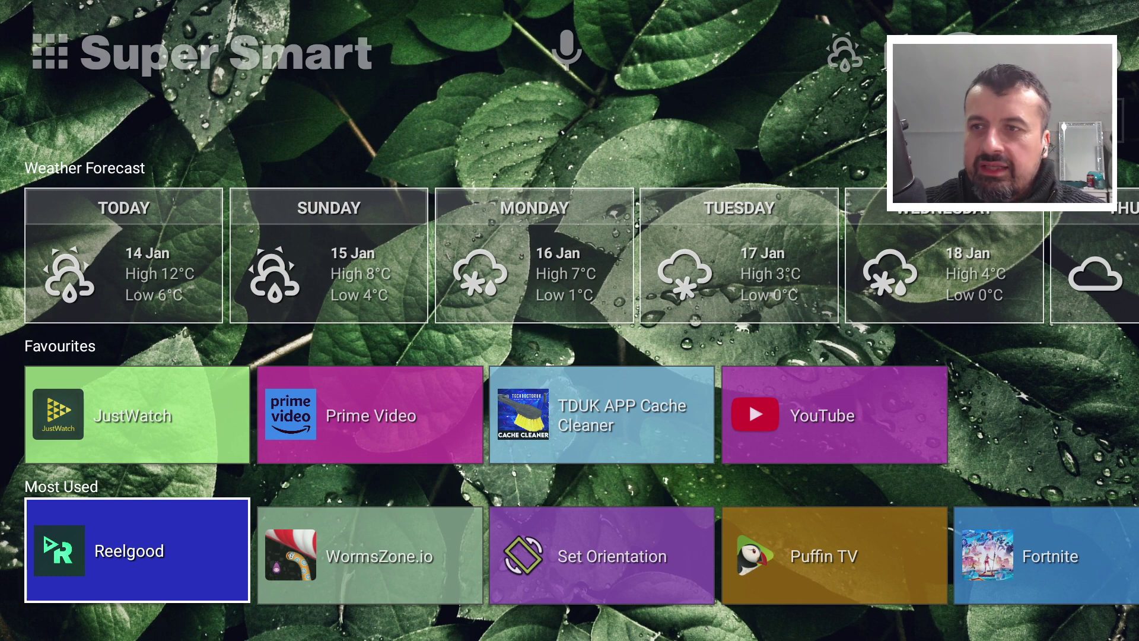
{"action": "key", "text": "Right"}
{"action": "key", "text": "Right"}
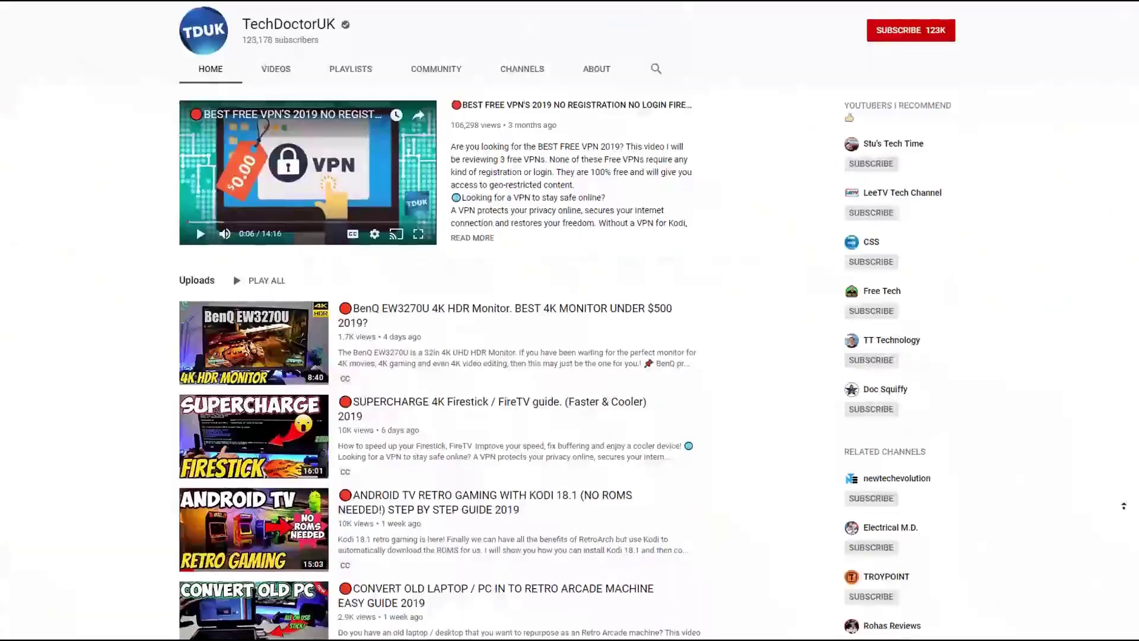
Subscribe to TechDoctorUK on YouTube and turn on the notification bell for its uploads
{"action": "scroll", "coordinate": [1122, 505], "scroll_direction": "up", "scroll_amount": 2}
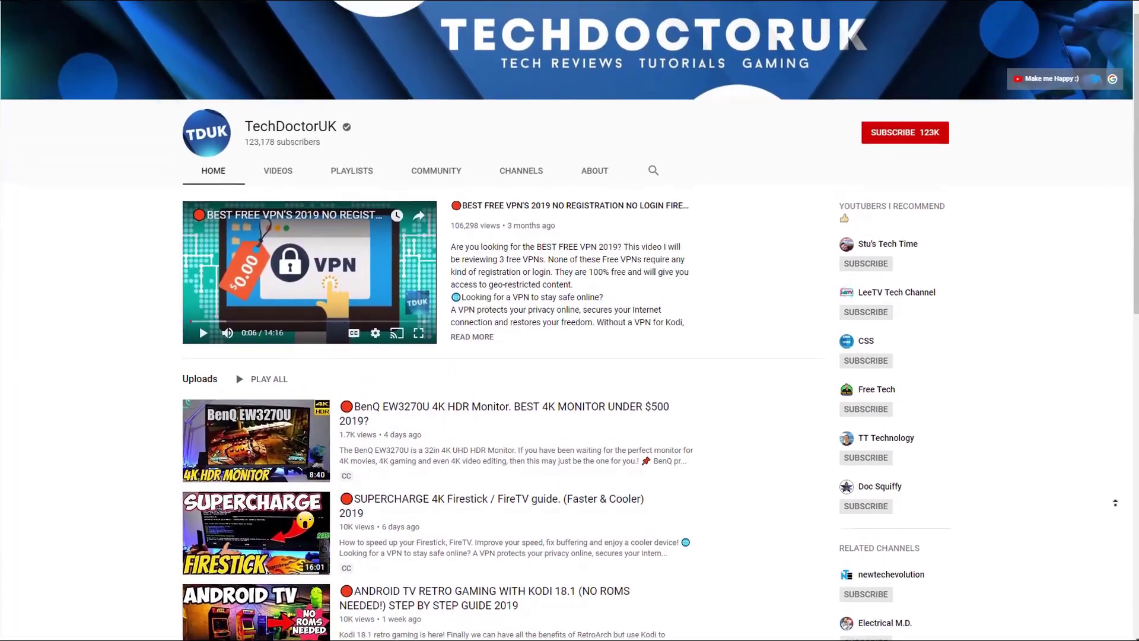
{"action": "scroll", "coordinate": [1113, 502], "scroll_direction": "up", "scroll_amount": 2}
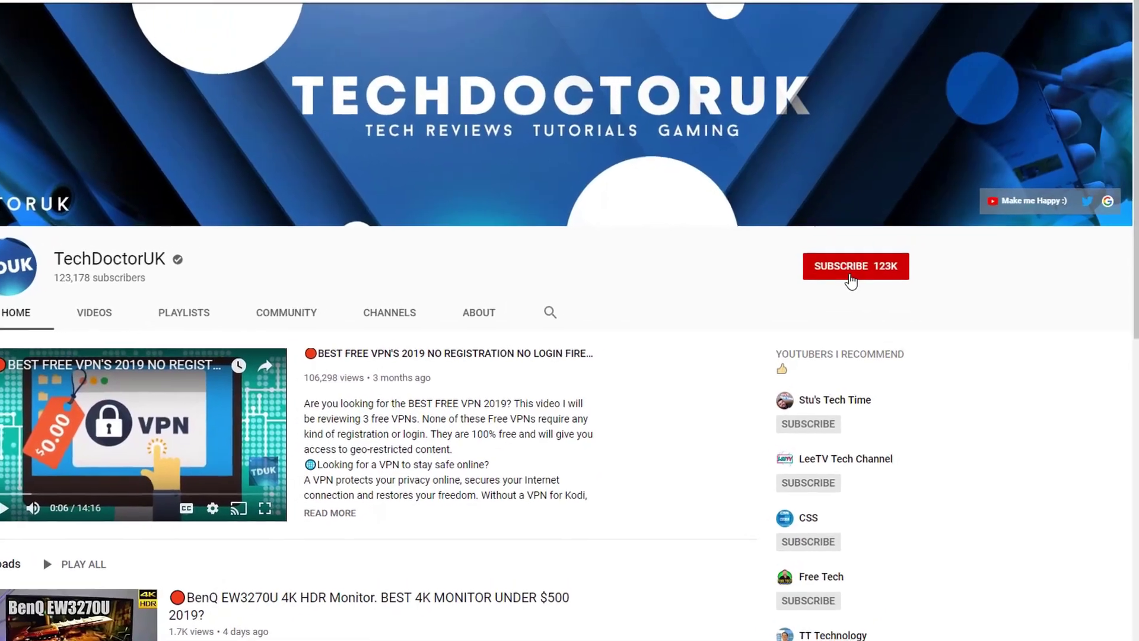
{"action": "left_click", "coordinate": [851, 273]}
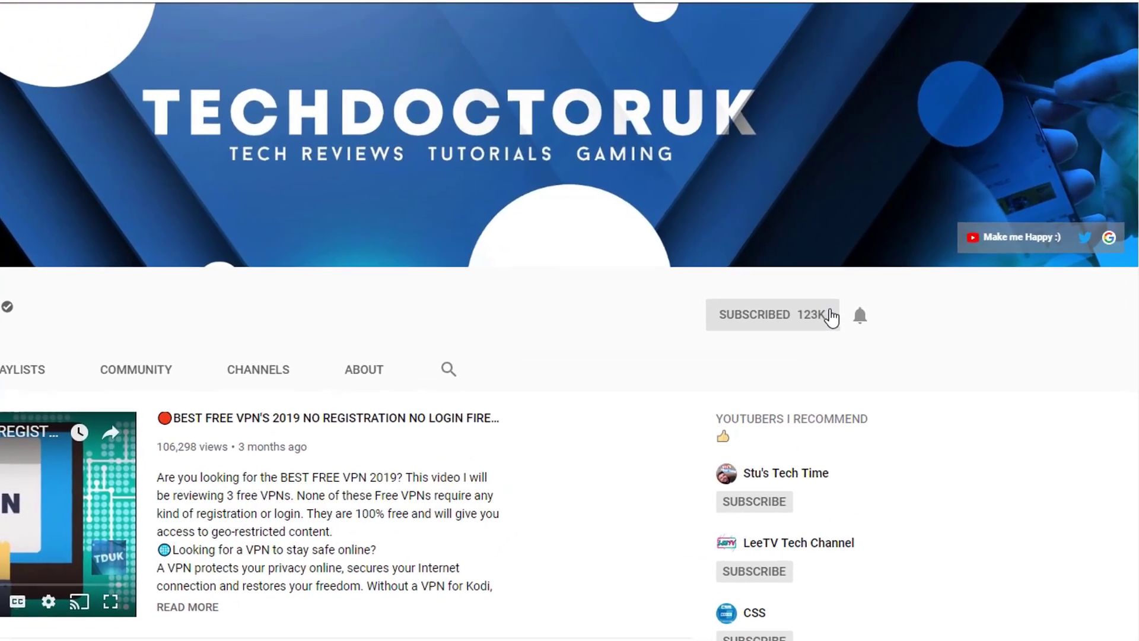
{"action": "left_click", "coordinate": [846, 330]}
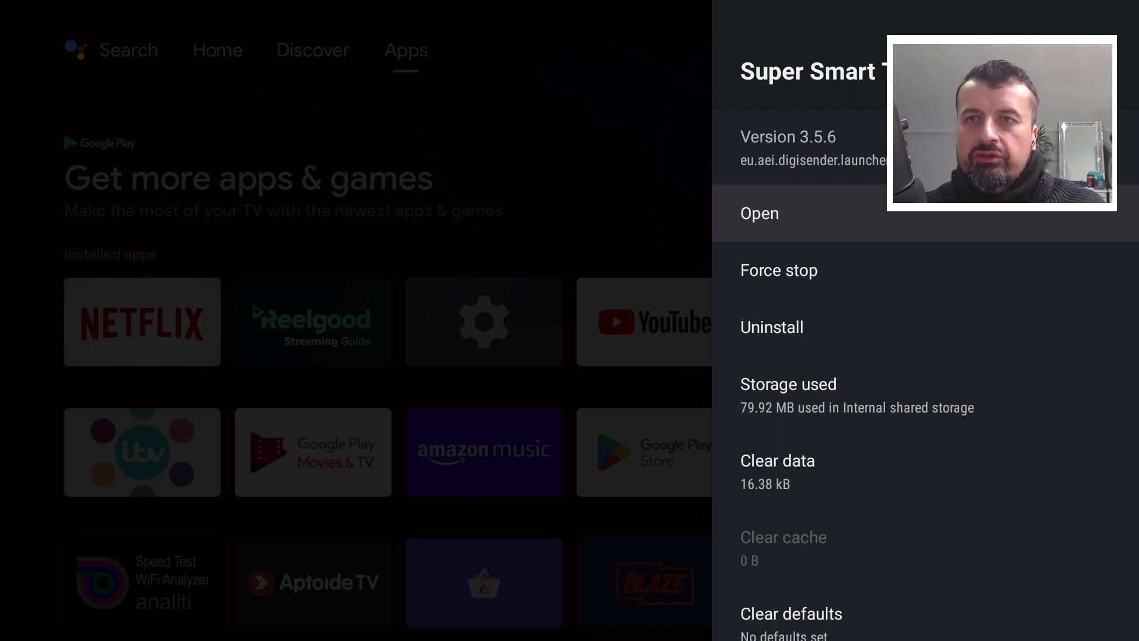
Launch the Super Smart TV launcher from its Google TV app panel
{"action": "key", "text": "Return"}
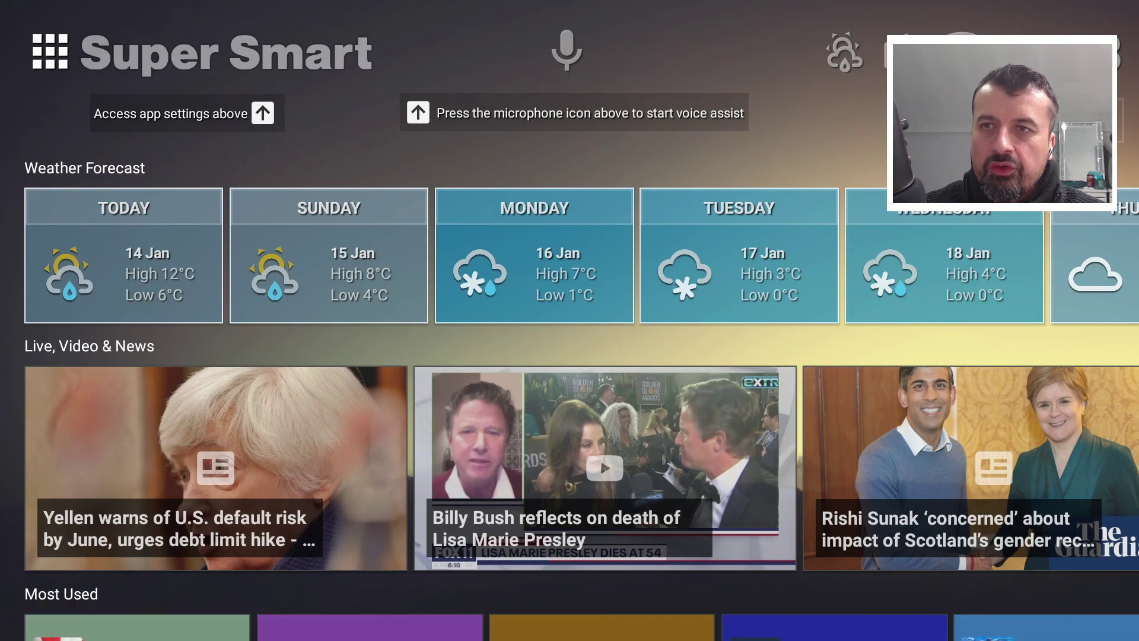
{"action": "key", "text": "Down"}
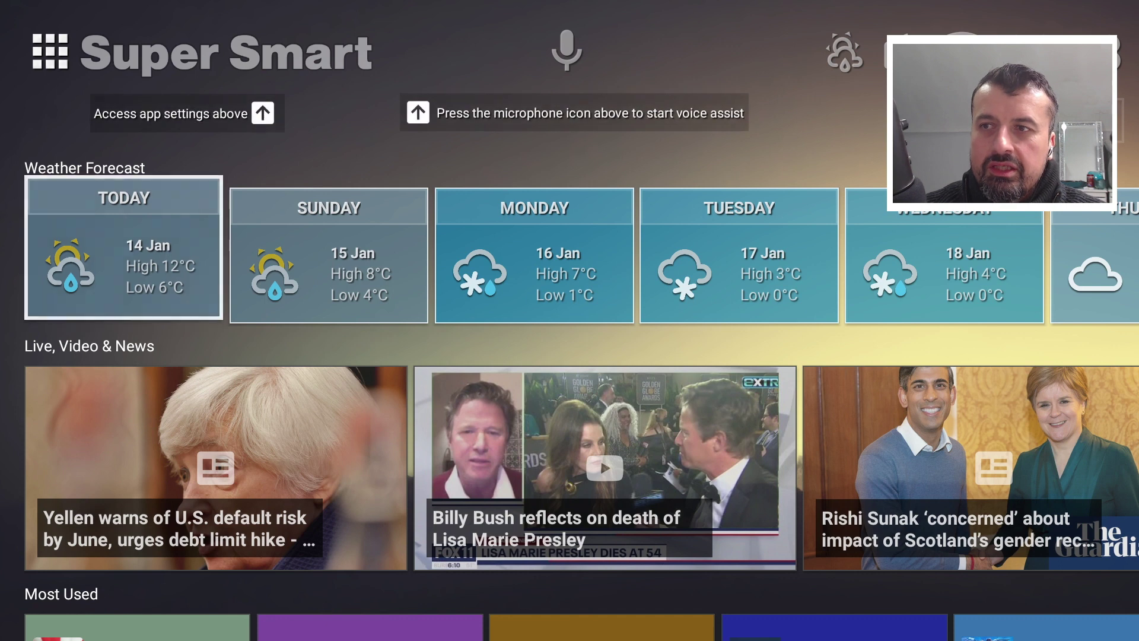
{"action": "key", "text": "Right"}
{"action": "key", "text": "Right"}
{"action": "key", "text": "Right"}
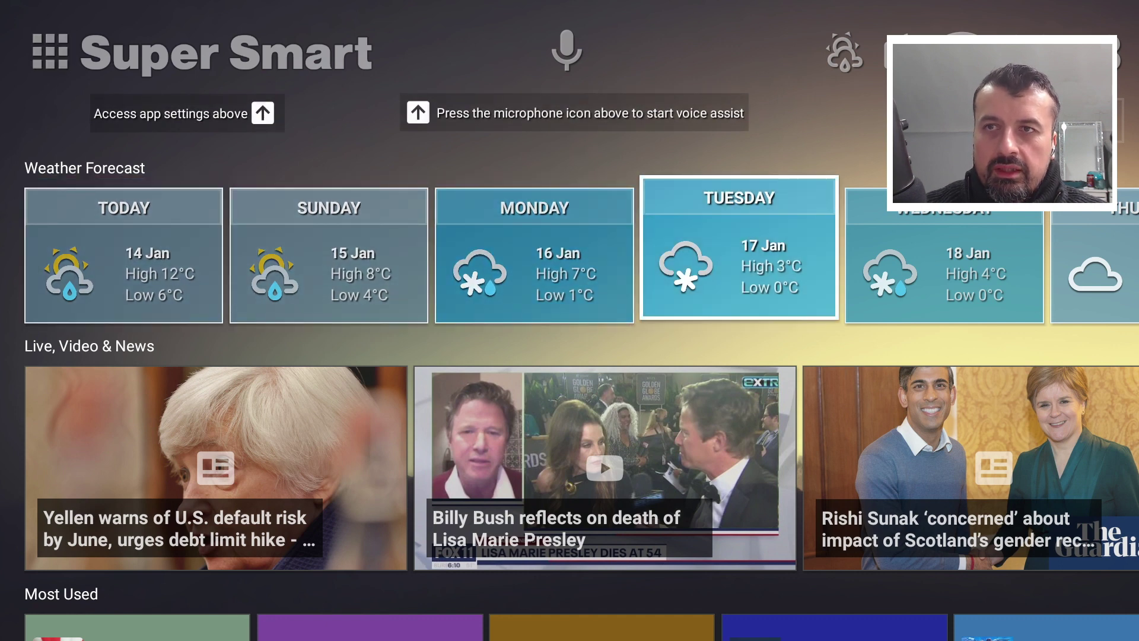
{"action": "key", "text": "Right"}
{"action": "key", "text": "Left"}
{"action": "key", "text": "Left"}
{"action": "key", "text": "Left"}
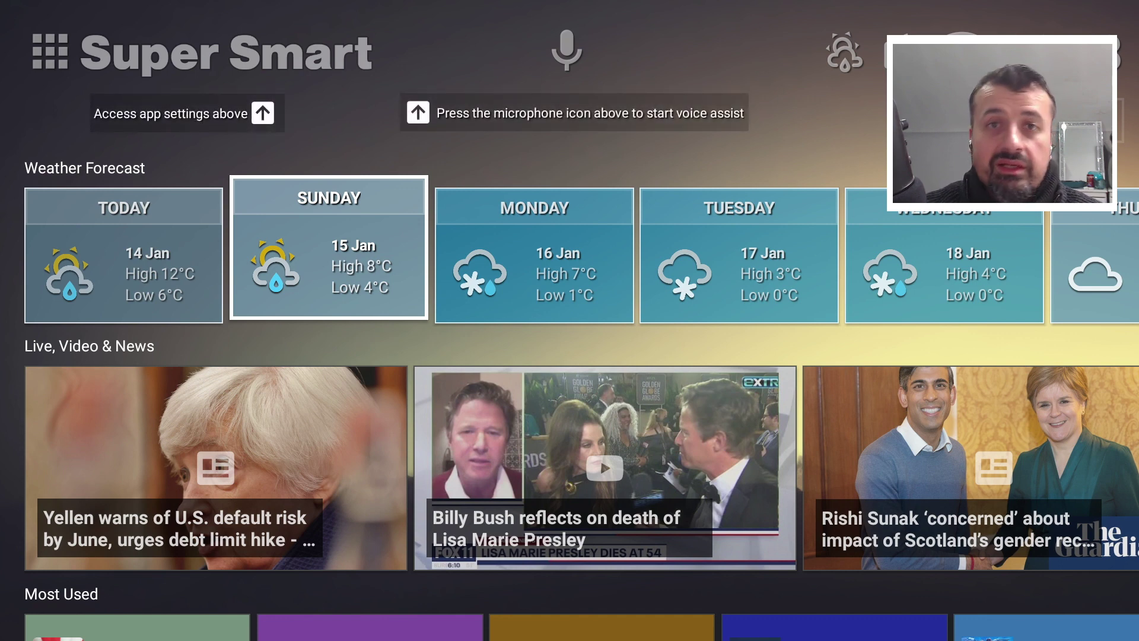
{"action": "key", "text": "Right"}
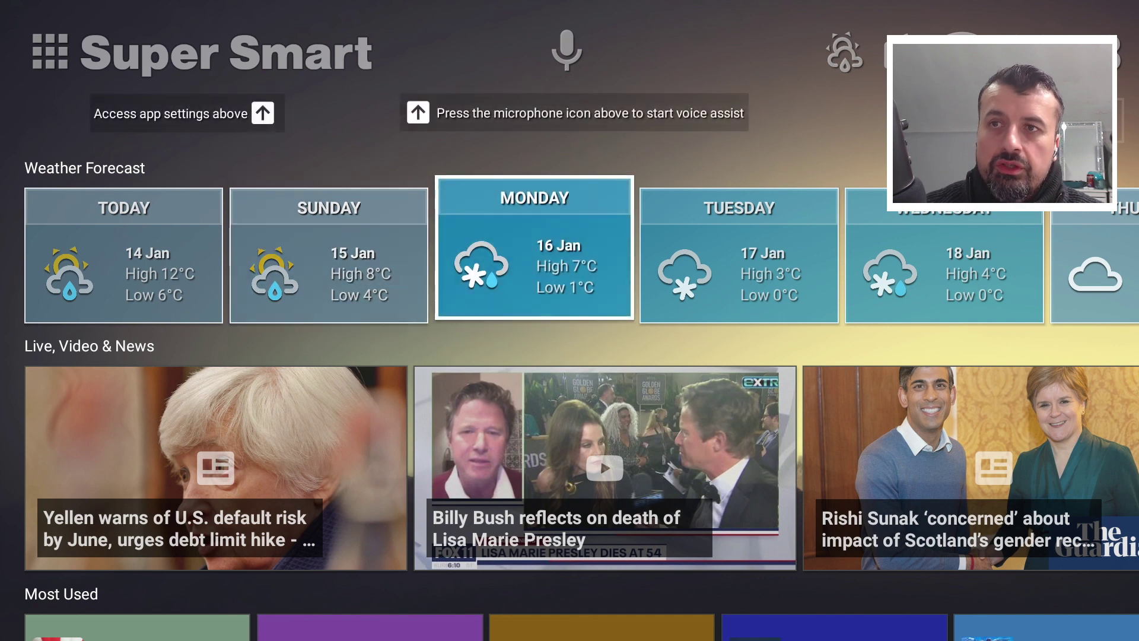
{"action": "key", "text": "Right"}
{"action": "key", "text": "Left"}
{"action": "key", "text": "Left"}
{"action": "key", "text": "Left"}
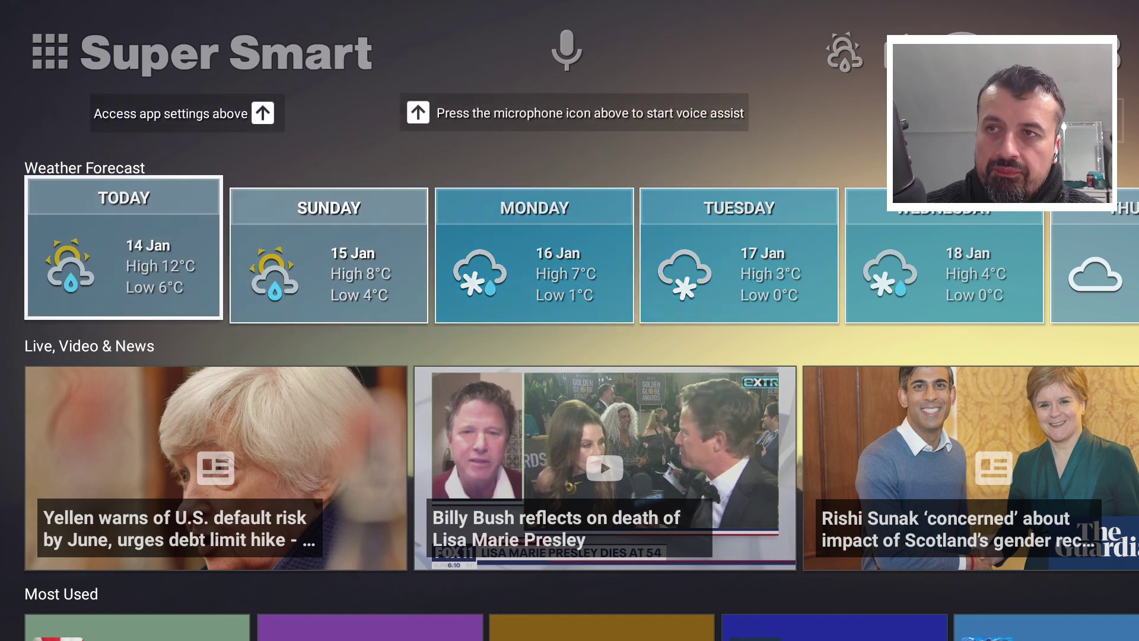
{"action": "key", "text": "Right"}
{"action": "key", "text": "Right"}
{"action": "key", "text": "Return"}
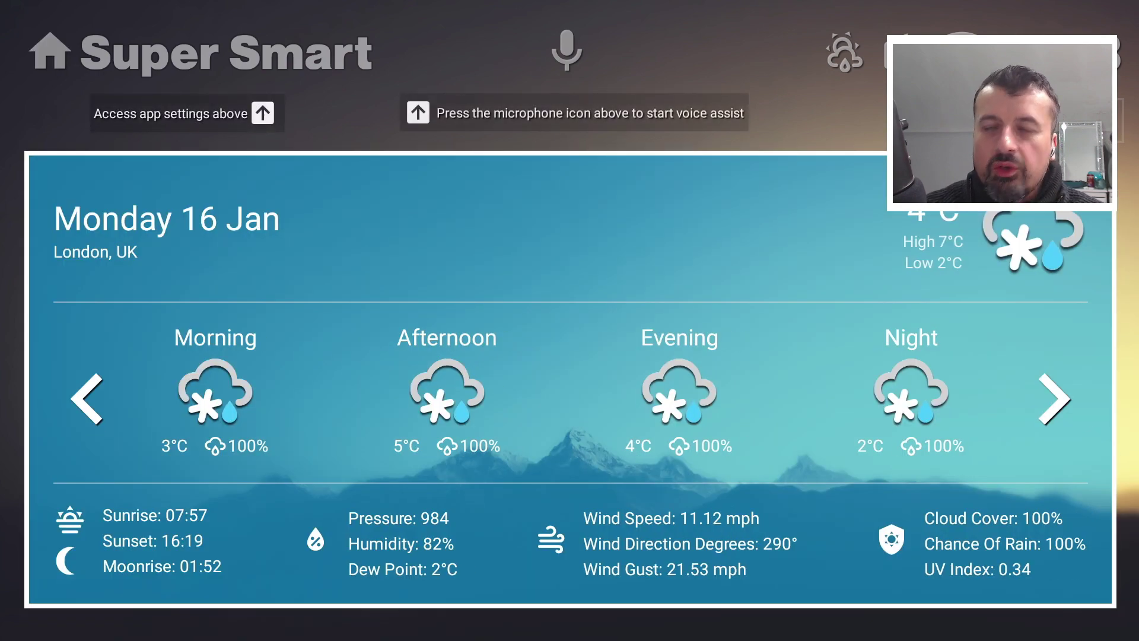
{"action": "key", "text": "Escape"}
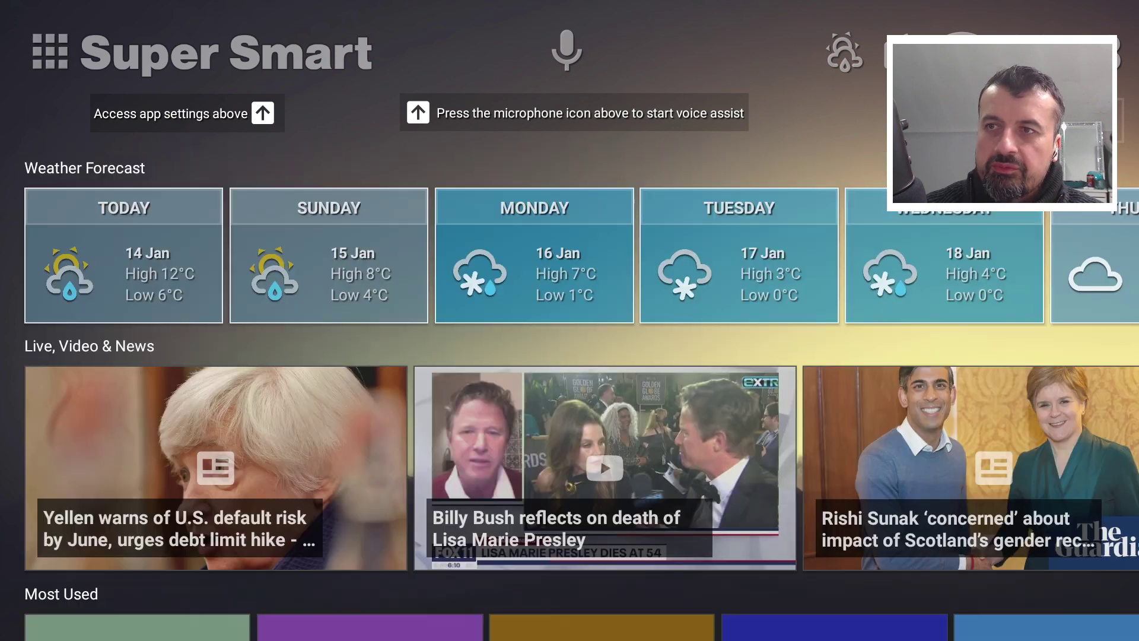
{"action": "key", "text": "Down"}
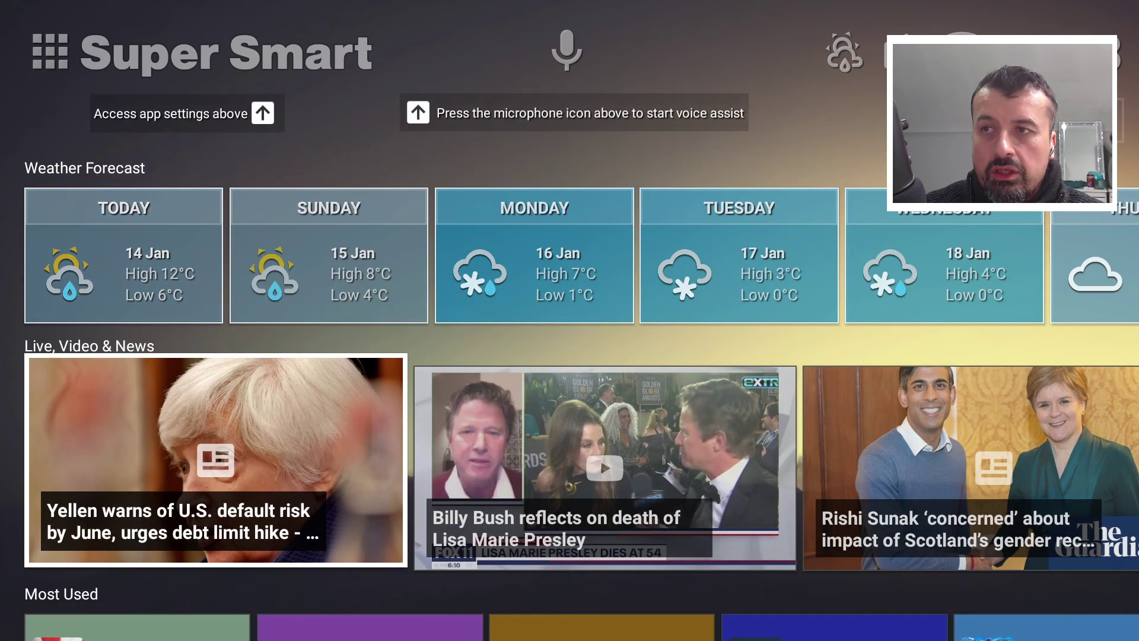
{"action": "key", "text": "Right"}
{"action": "key", "text": "Right"}
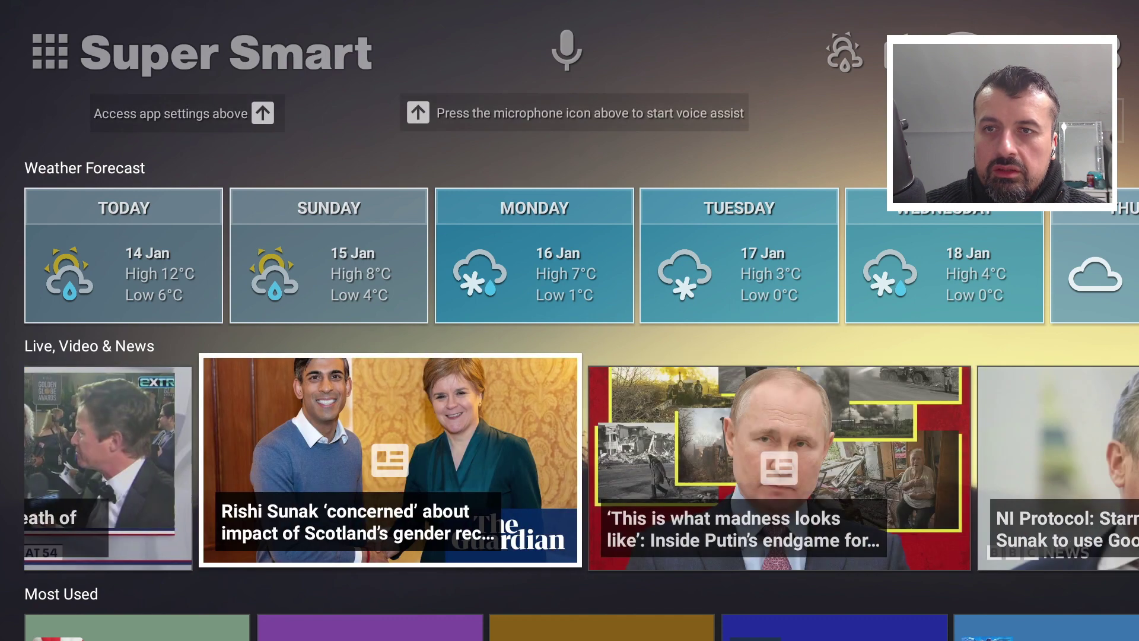
{"action": "key", "text": "Right"}
{"action": "key", "text": "Right"}
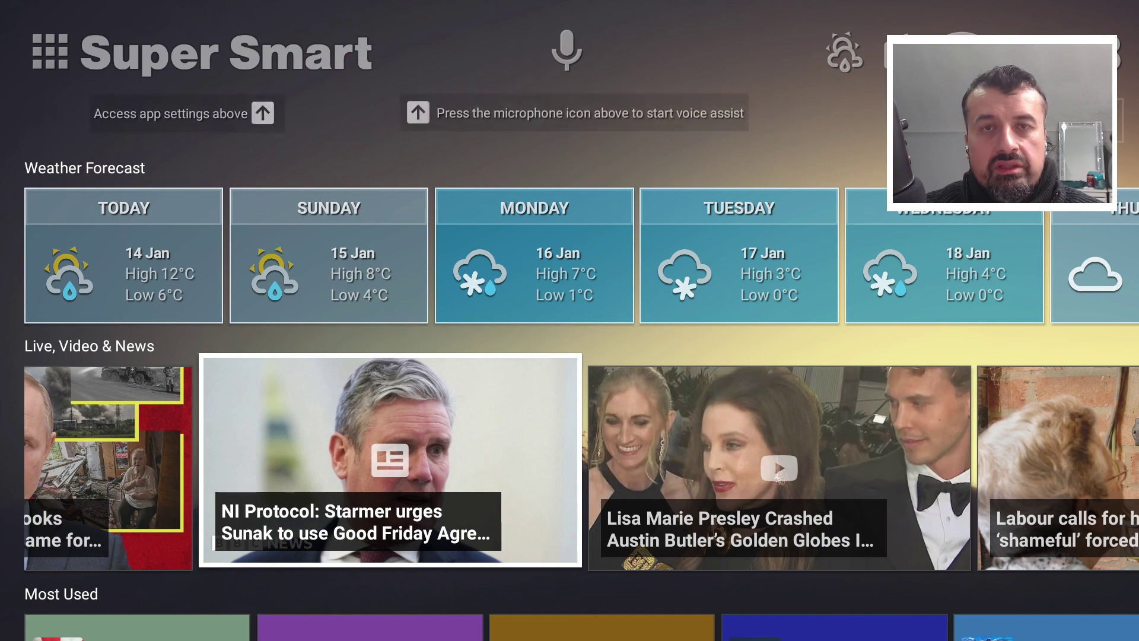
{"action": "key", "text": "Down"}
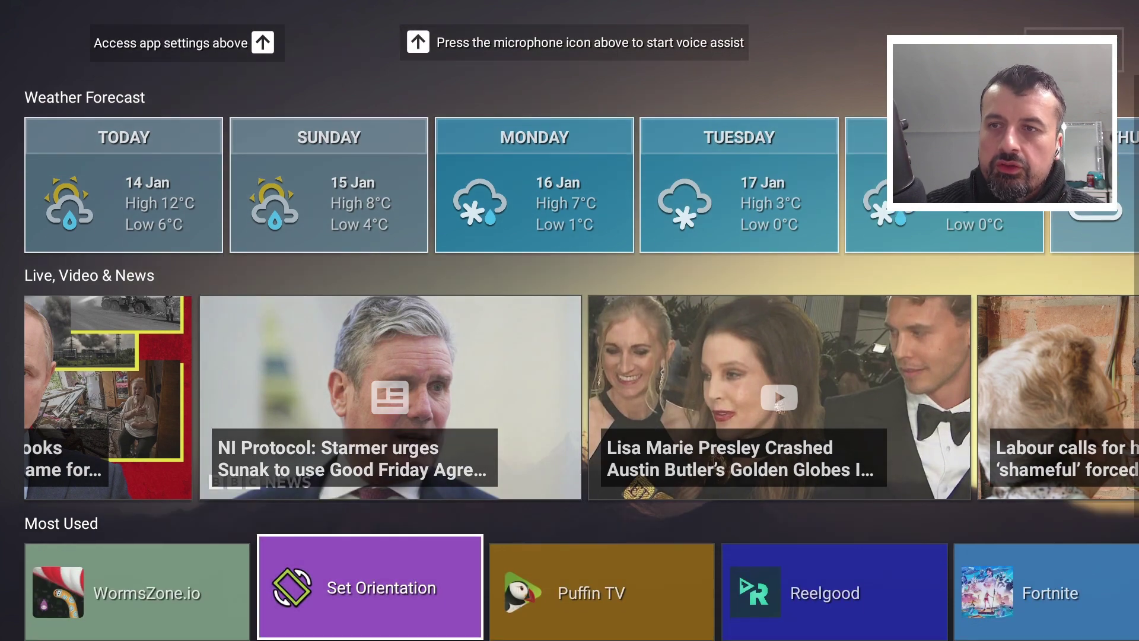
{"action": "key", "text": "Left"}
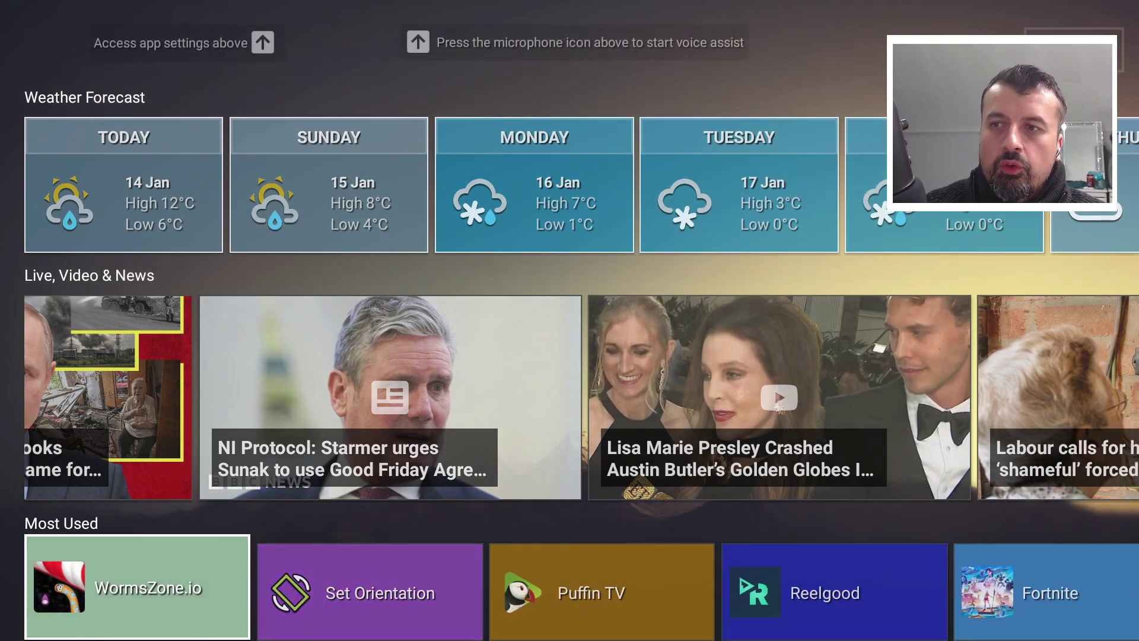
{"action": "key", "text": "Right"}
{"action": "key", "text": "Right"}
{"action": "key", "text": "Right"}
{"action": "key", "text": "Right"}
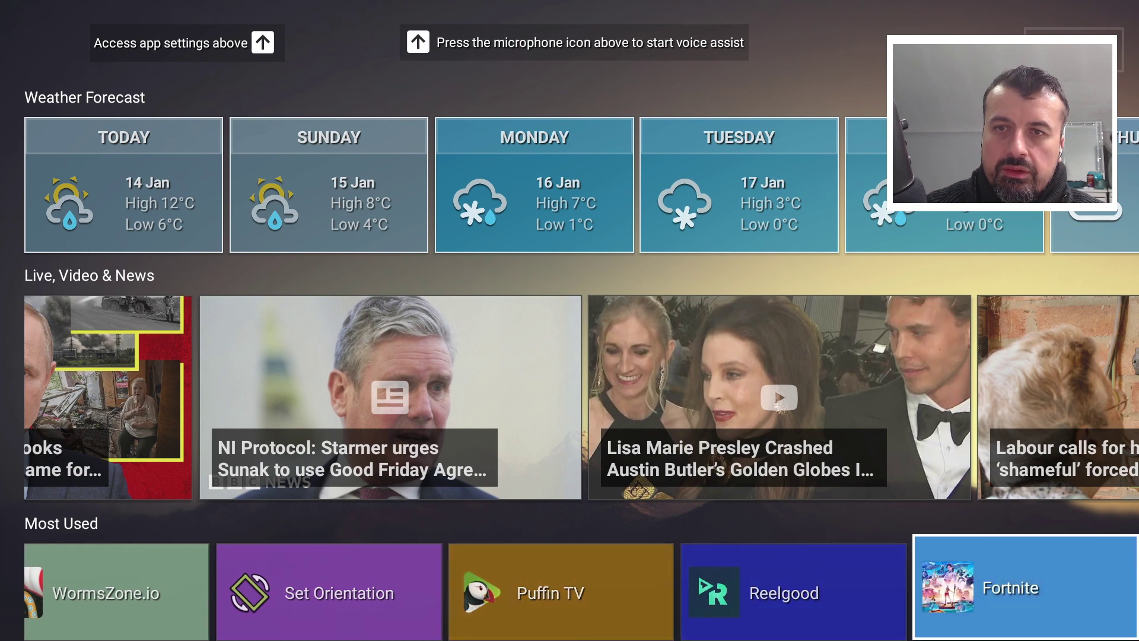
{"action": "key", "text": "Left"}
{"action": "key", "text": "Left"}
{"action": "key", "text": "Left"}
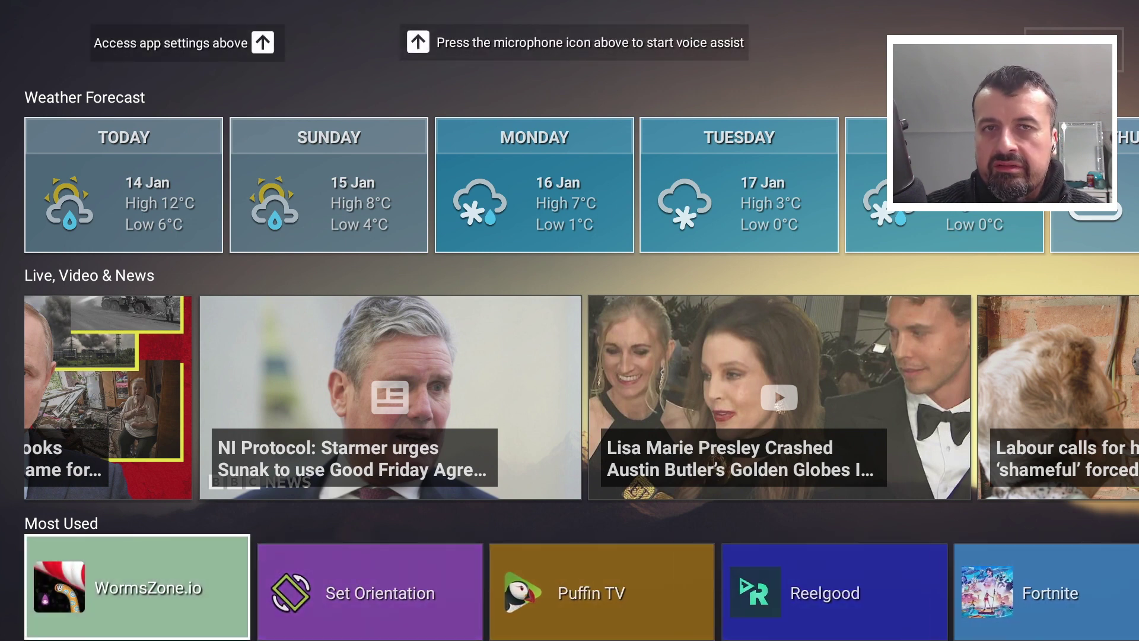
{"action": "key", "text": "Right"}
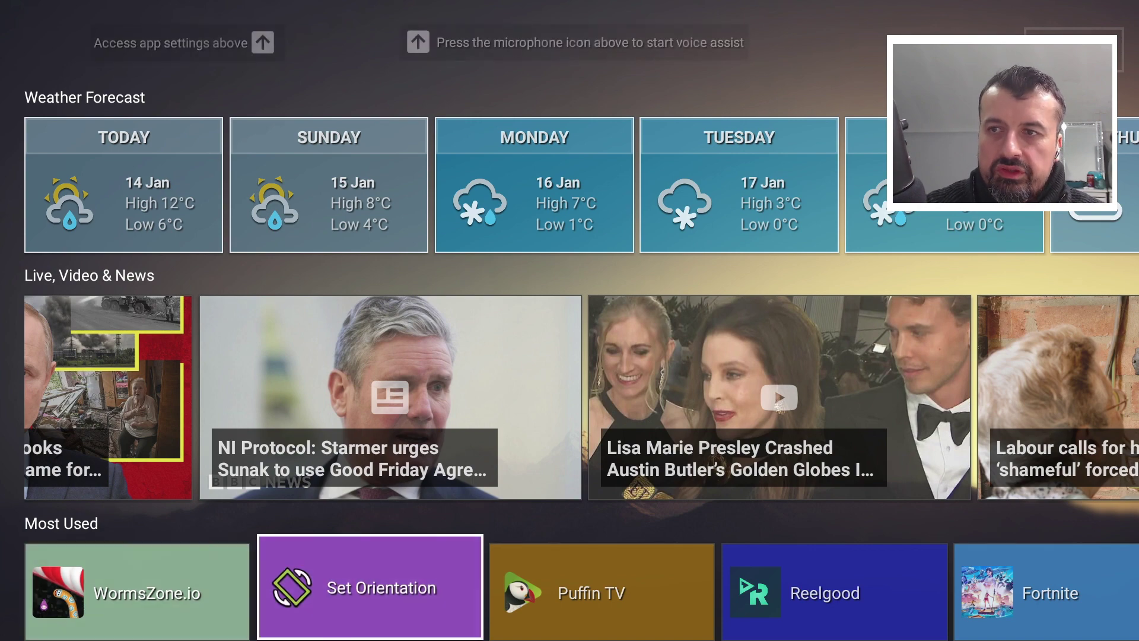
{"action": "key", "text": "Right"}
{"action": "key", "text": "Right"}
{"action": "key", "text": "Left"}
{"action": "key", "text": "Left"}
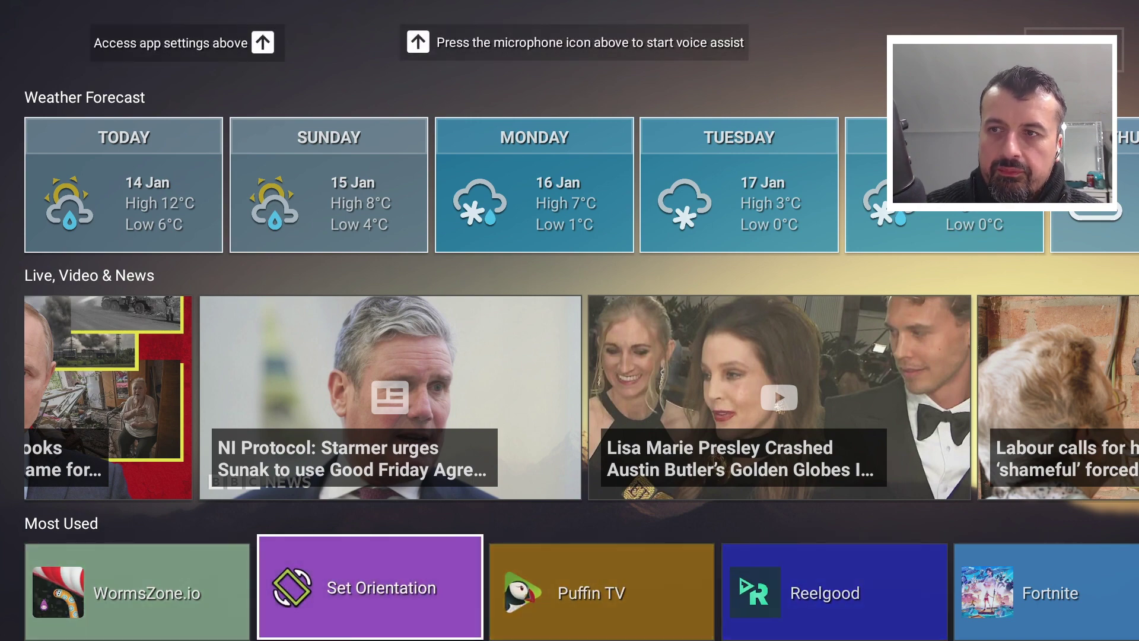
{"action": "key", "text": "Down"}
{"action": "key", "text": "Left"}
{"action": "key", "text": "Right"}
{"action": "key", "text": "Right"}
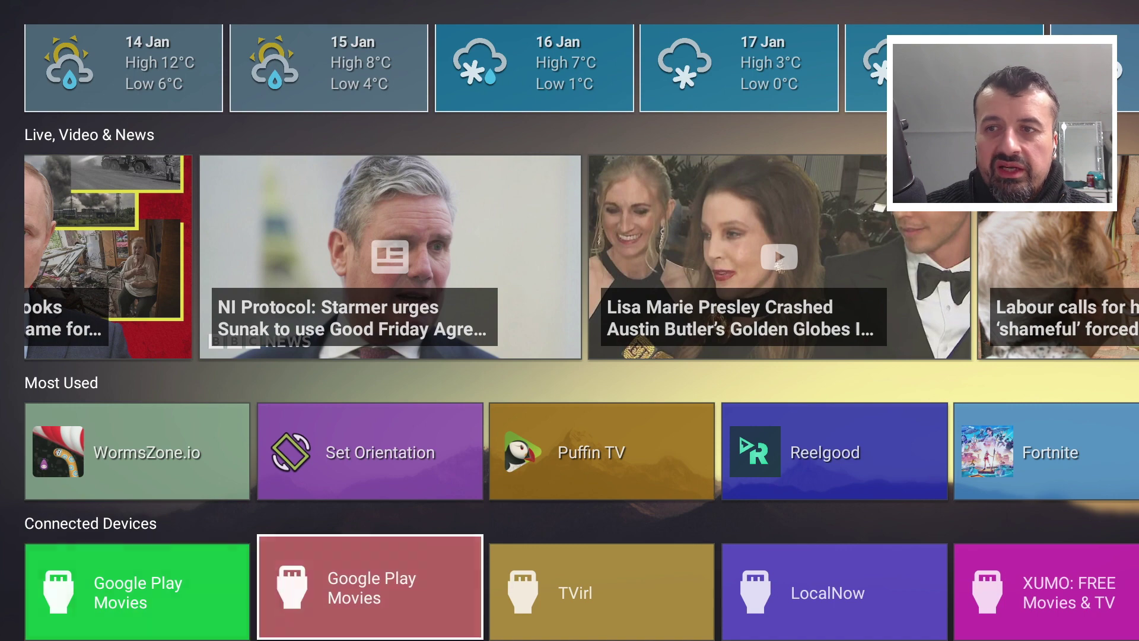
{"action": "key", "text": "Right"}
{"action": "key", "text": "Left"}
{"action": "key", "text": "Left"}
{"action": "key", "text": "Left"}
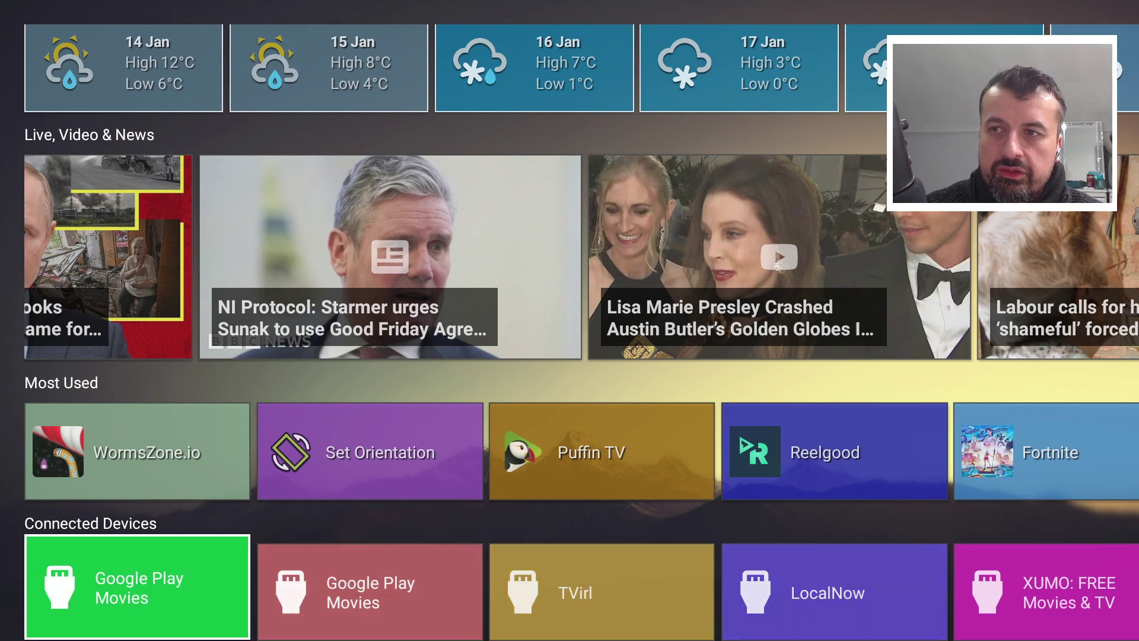
{"action": "key", "text": "Up"}
{"action": "key", "text": "Down"}
{"action": "key", "text": "Up"}
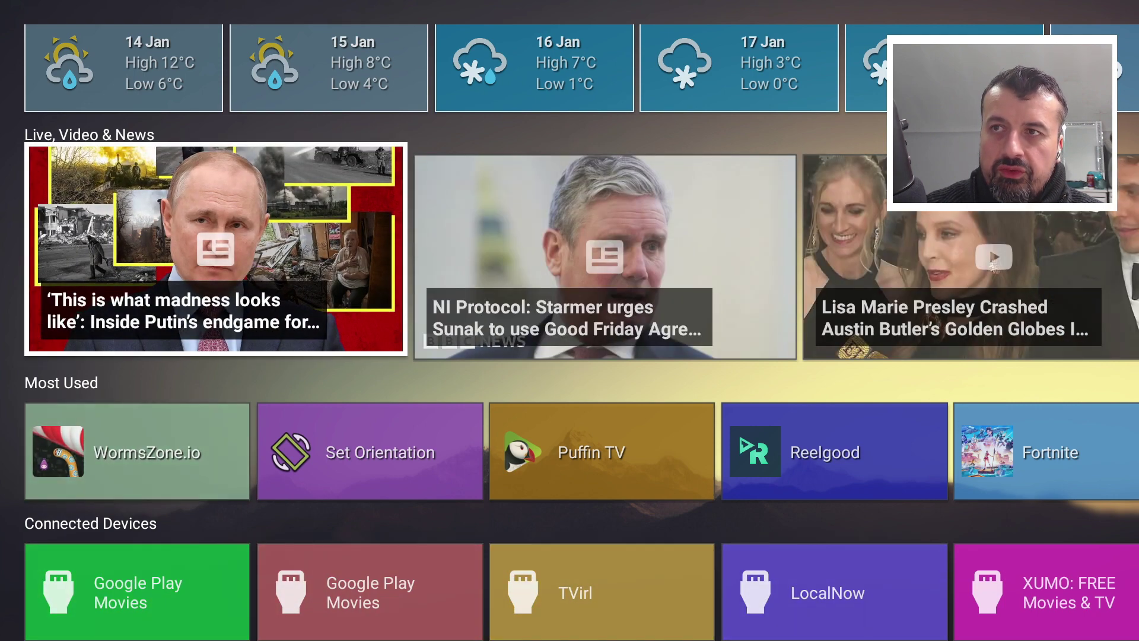
{"action": "key", "text": "Up"}
{"action": "key", "text": "Up"}
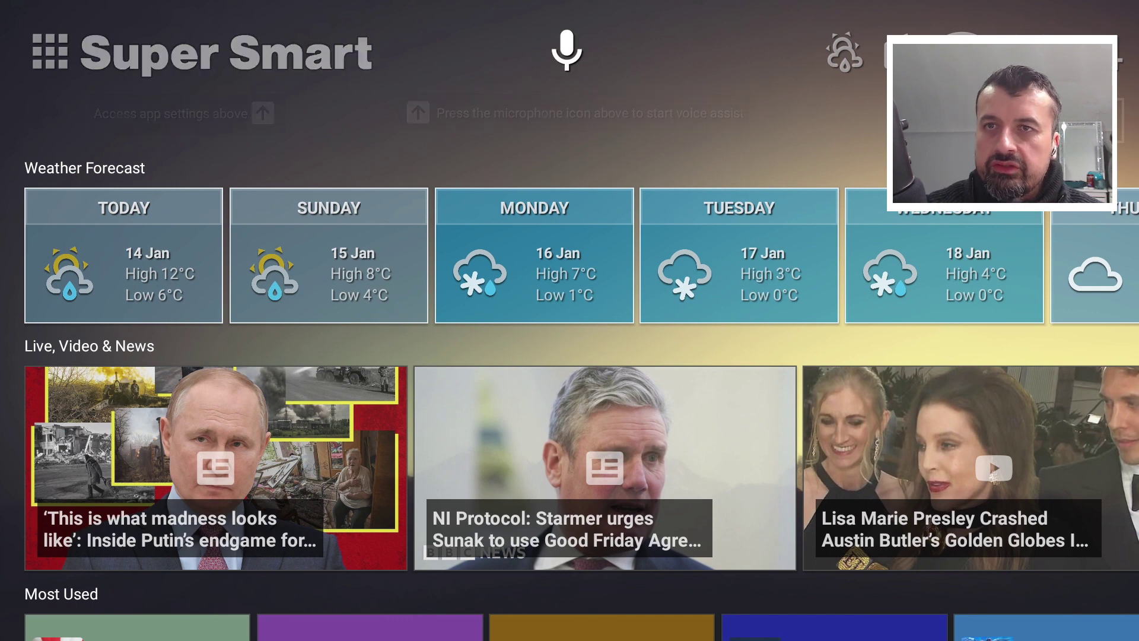
Open the all-apps grid and launch the X-plore file manager from it
{"action": "key", "text": "Left"}
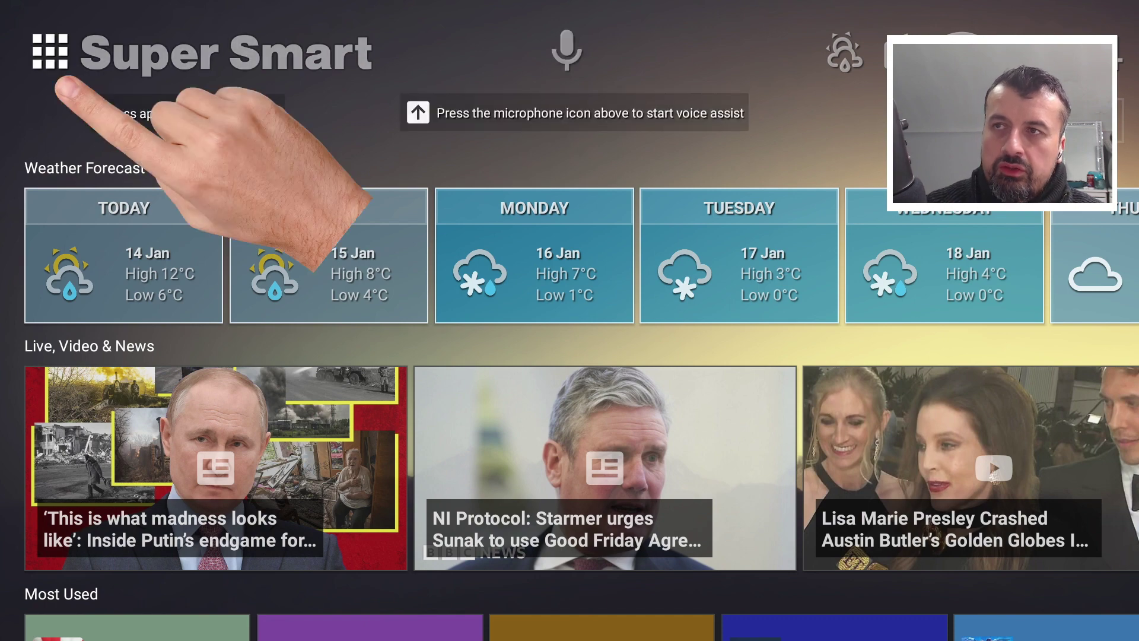
{"action": "key", "text": "Return"}
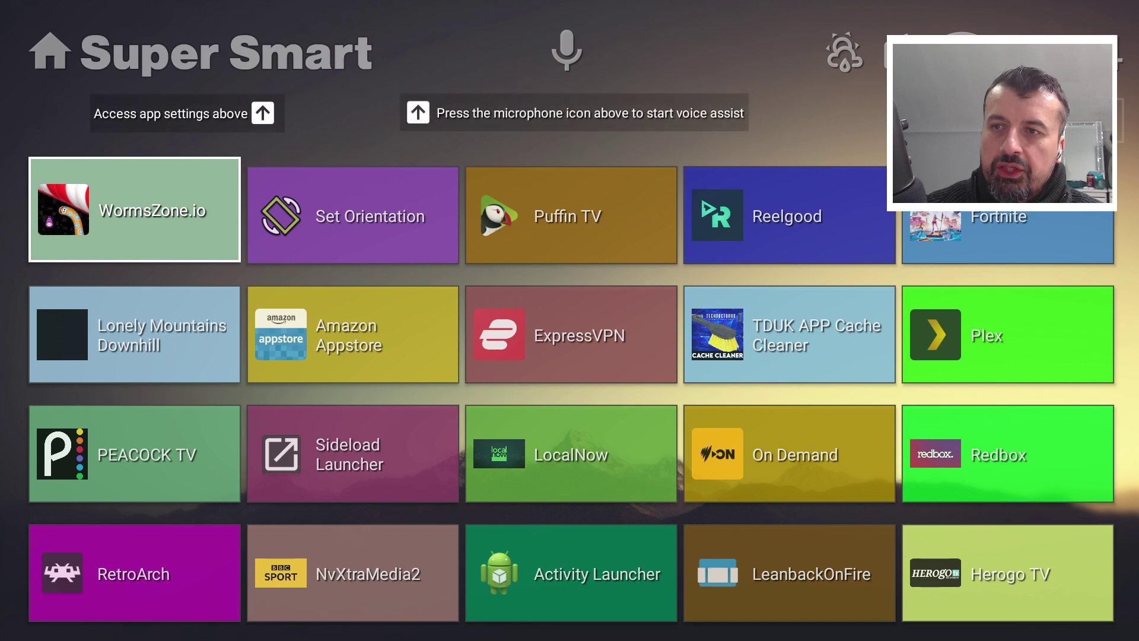
{"action": "key", "text": "Down"}
{"action": "key", "text": "Down"}
{"action": "key", "text": "Down"}
{"action": "key", "text": "Down"}
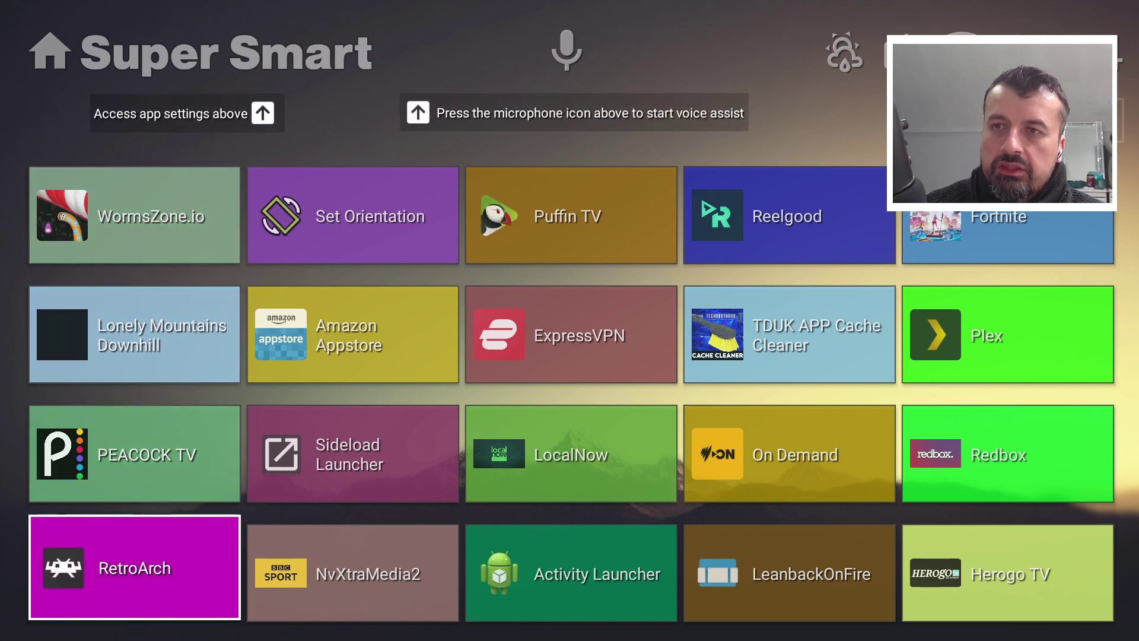
{"action": "key", "text": "Down"}
{"action": "key", "text": "Right"}
{"action": "key", "text": "Right"}
{"action": "key", "text": "Right"}
{"action": "key", "text": "Up"}
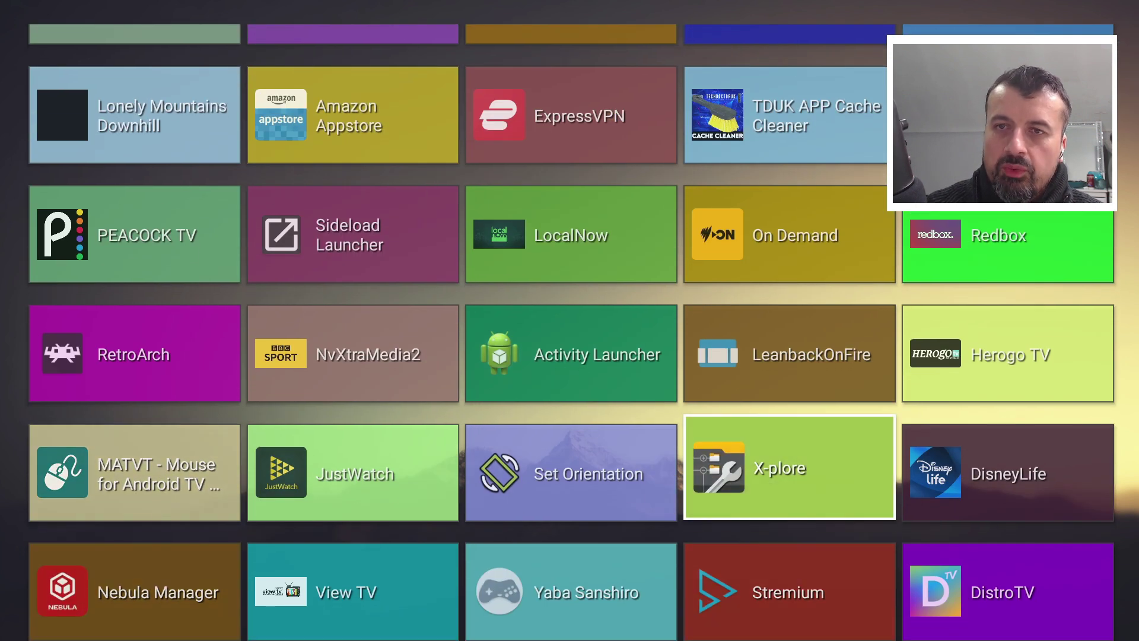
{"action": "key", "text": "Return"}
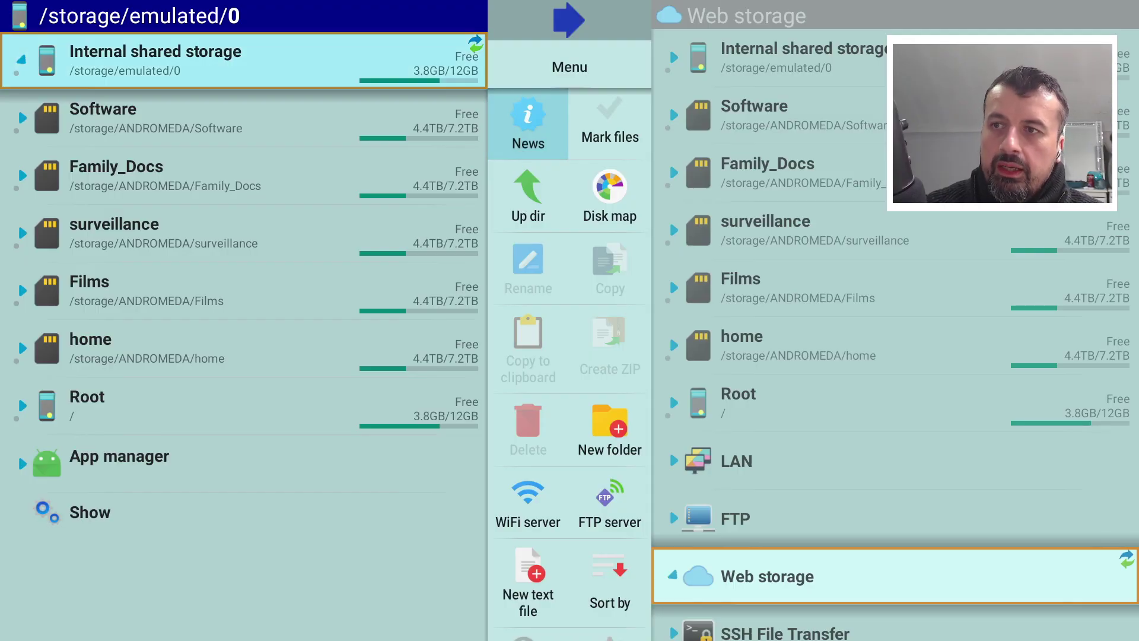
{"action": "key", "text": "Escape"}
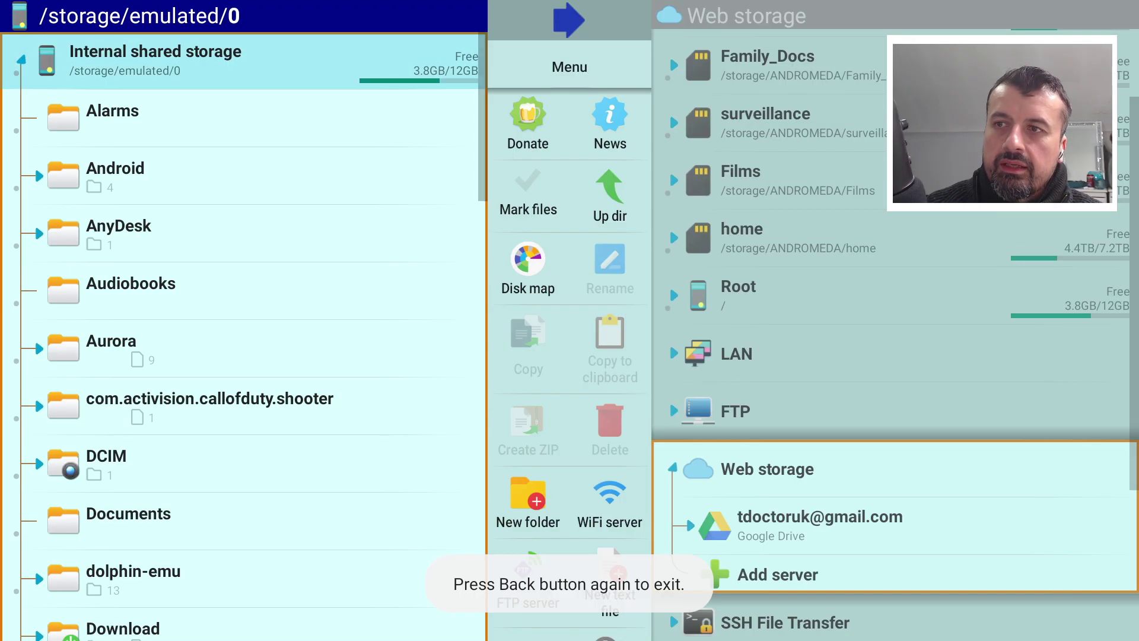
{"action": "key", "text": "Escape"}
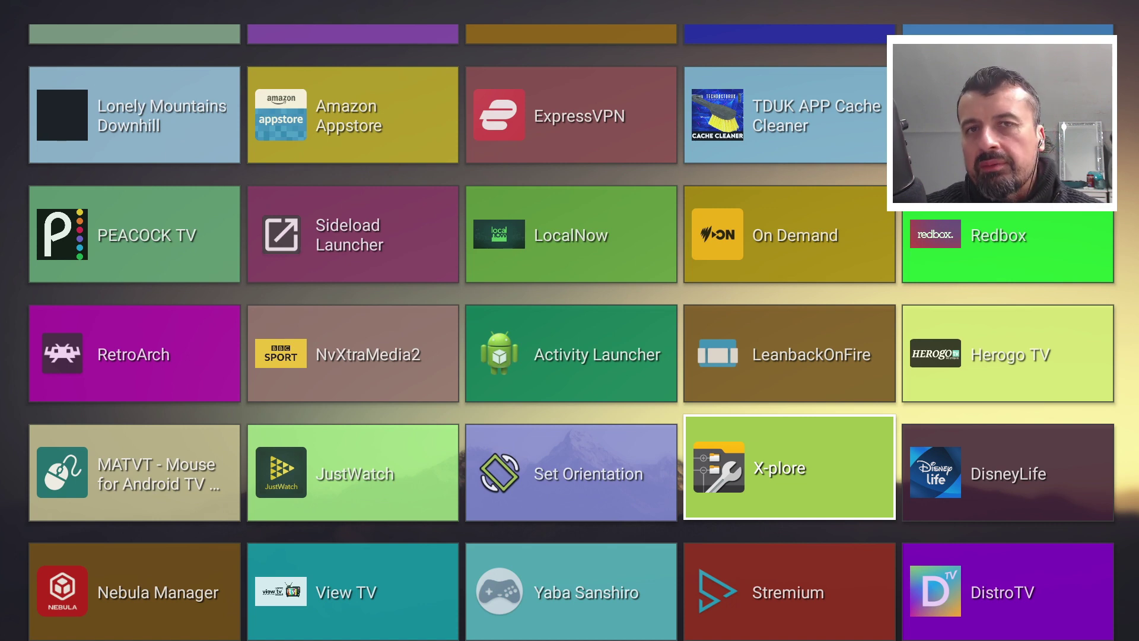
Go back to the launcher home screen and bring up its Settings menu
{"action": "key", "text": "Escape"}
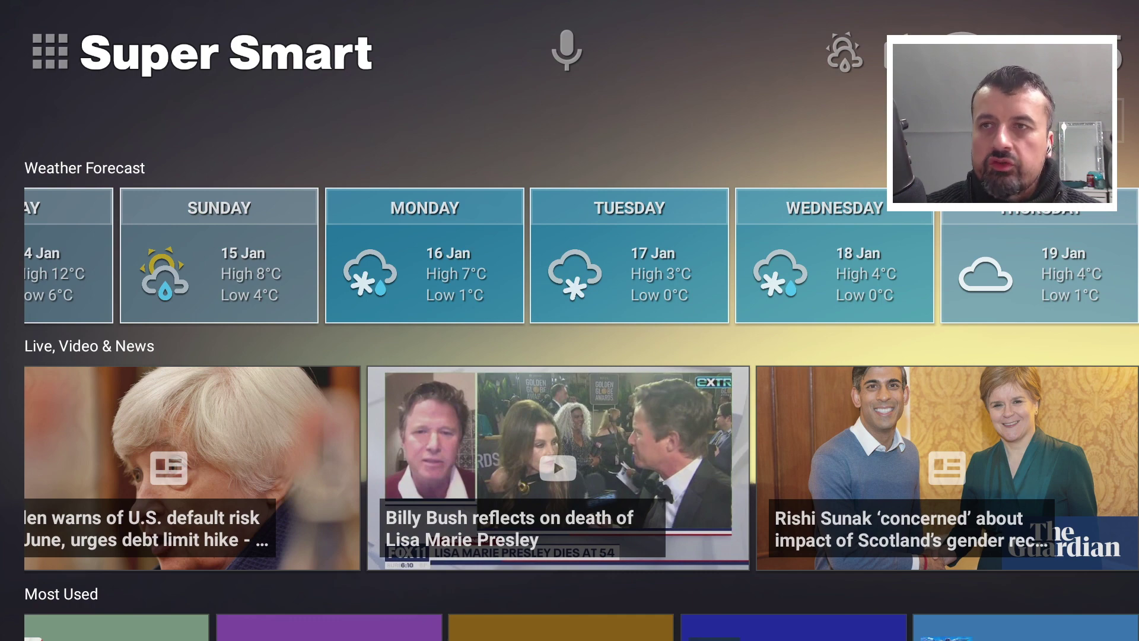
{"action": "key", "text": "Menu"}
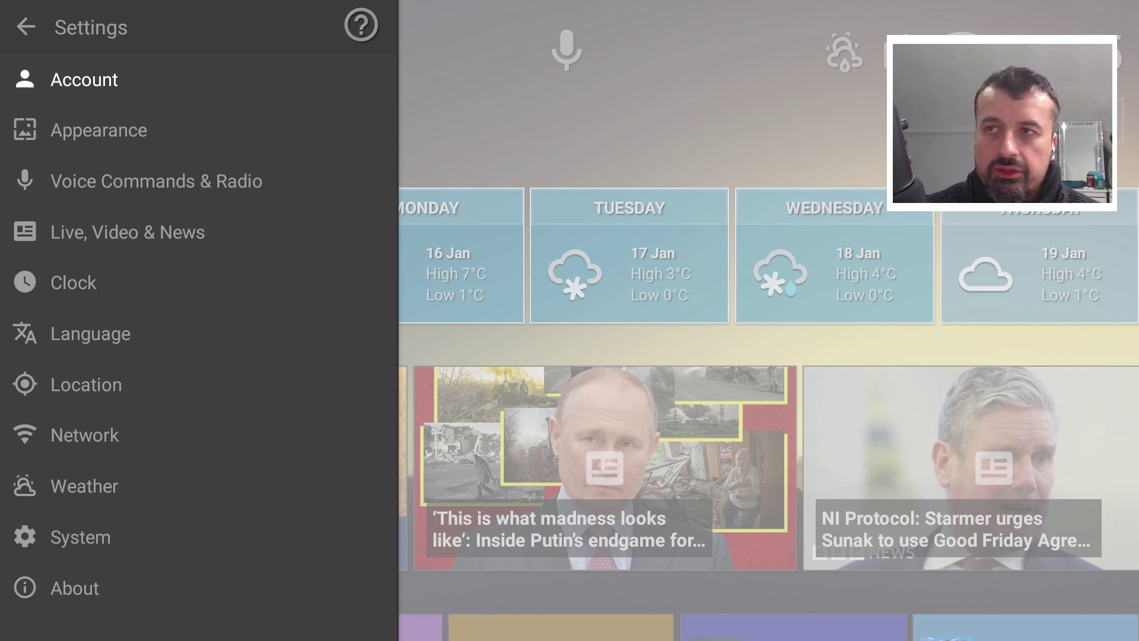
Open the Wallpaper chooser in the Appearance settings
{"action": "key", "text": "Down"}
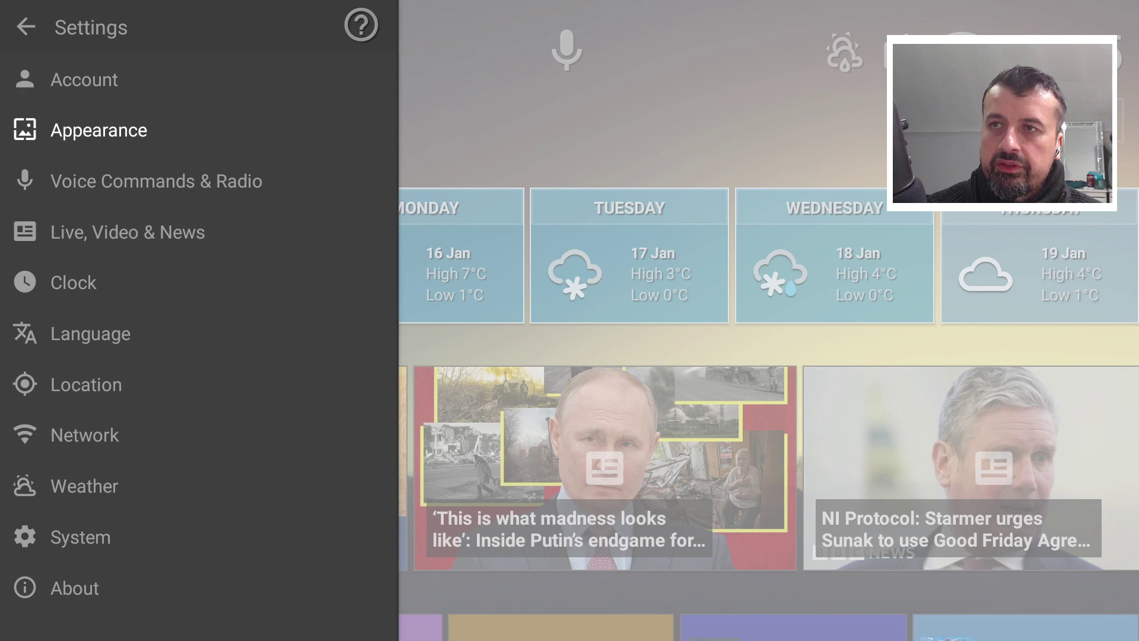
{"action": "key", "text": "Return"}
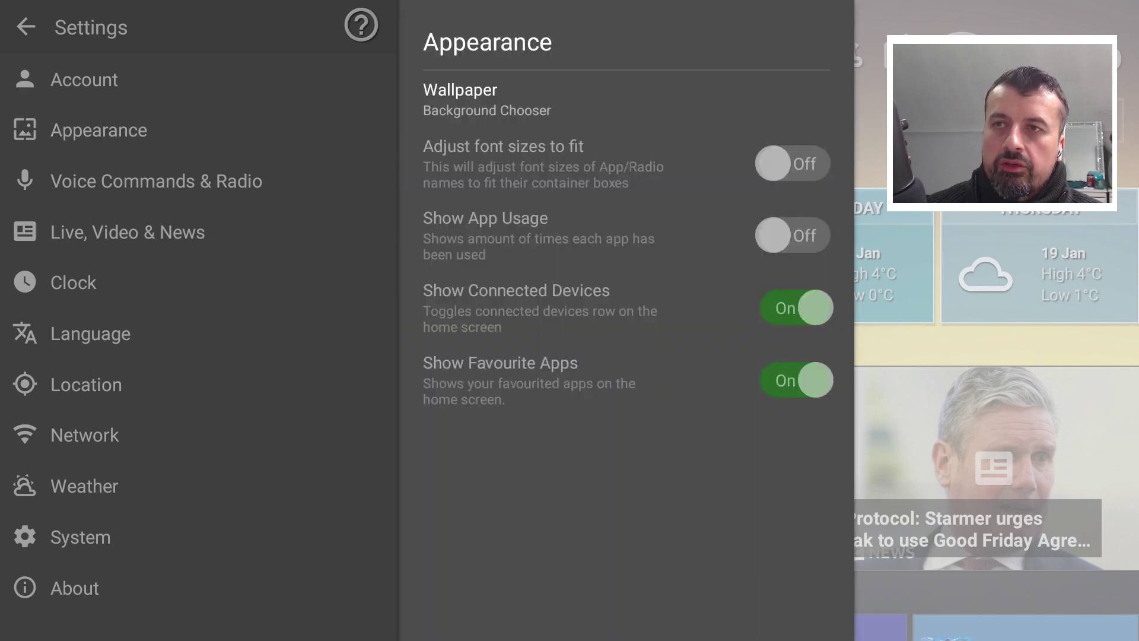
{"action": "key", "text": "Down"}
{"action": "key", "text": "Up"}
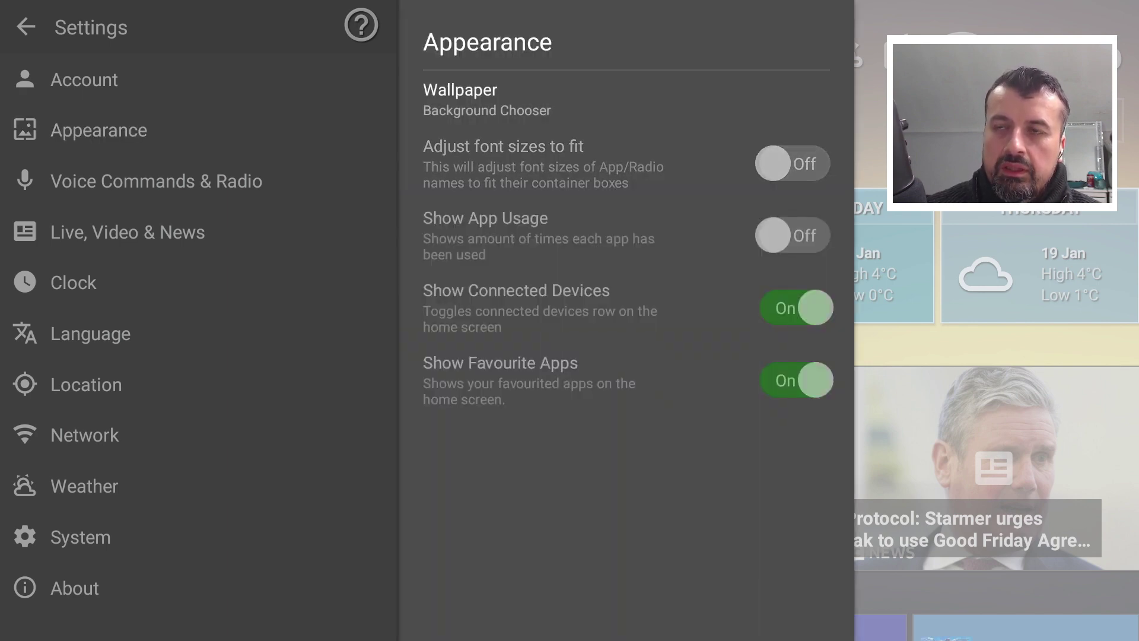
{"action": "key", "text": "Return"}
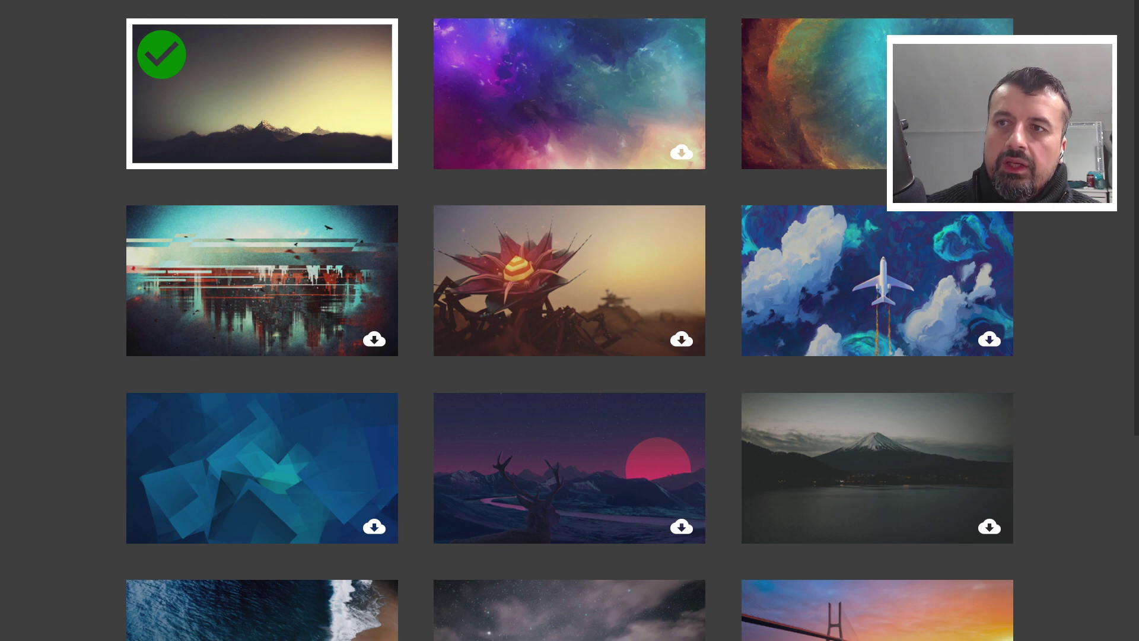
Set the snow-capped Mount Fuji lake image as wallpaper and confirm the download
{"action": "key", "text": "Down"}
{"action": "key", "text": "Down"}
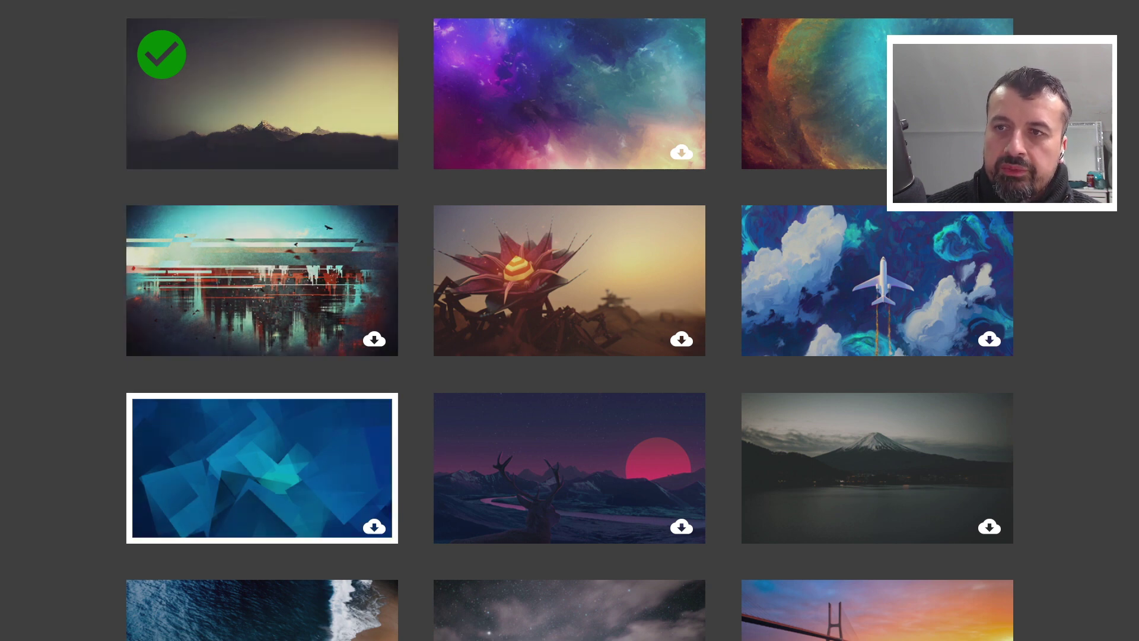
{"action": "key", "text": "Right"}
{"action": "key", "text": "Down"}
{"action": "key", "text": "Down"}
{"action": "key", "text": "Down"}
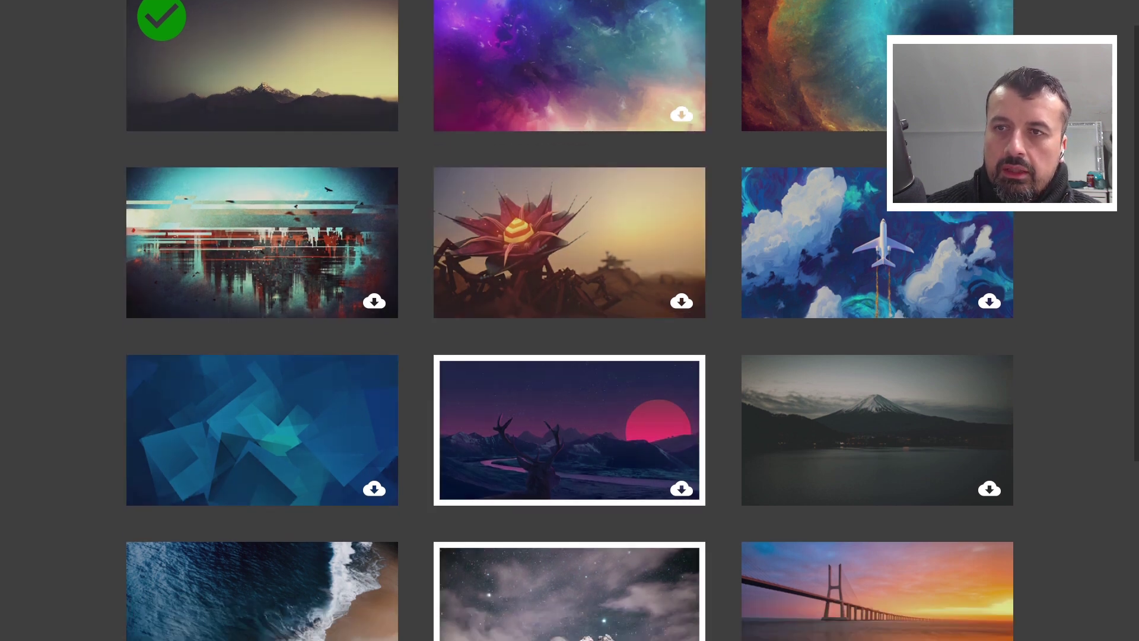
{"action": "key", "text": "Down"}
{"action": "key", "text": "Down"}
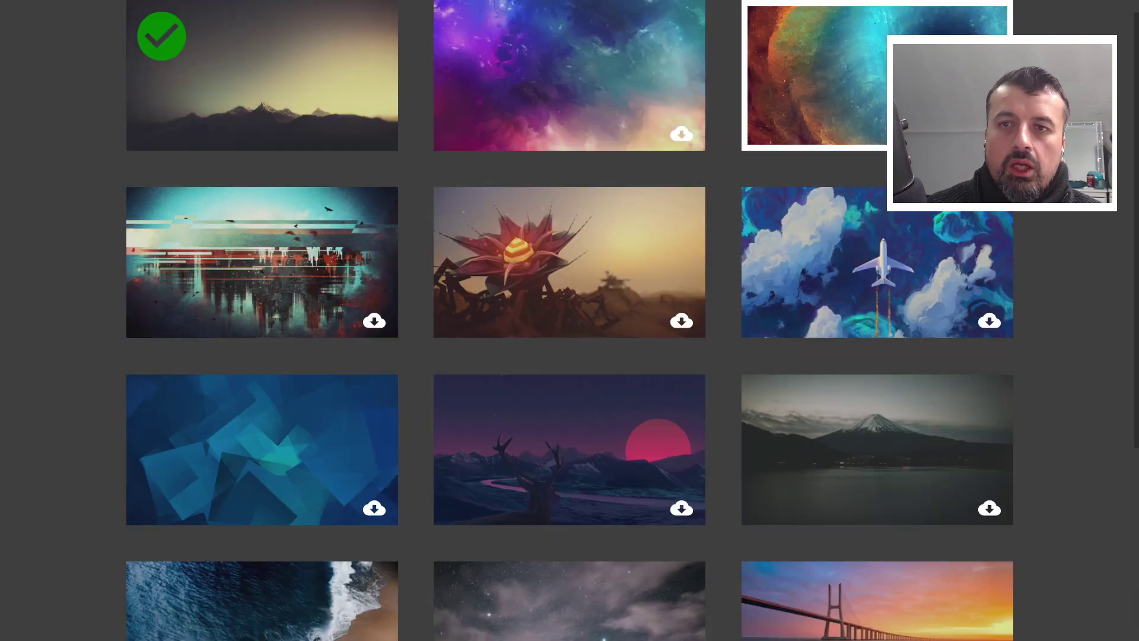
{"action": "key", "text": "Down"}
{"action": "key", "text": "Down"}
{"action": "key", "text": "Down"}
{"action": "key", "text": "Down"}
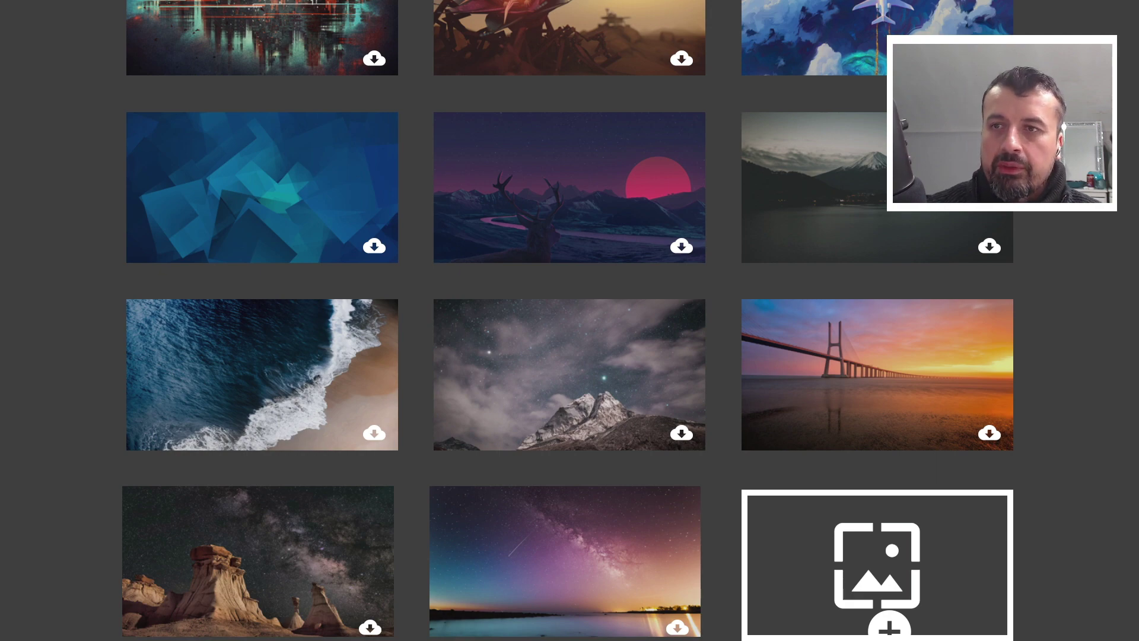
{"action": "key", "text": "Return"}
{"action": "key", "text": "Up"}
{"action": "key", "text": "Up"}
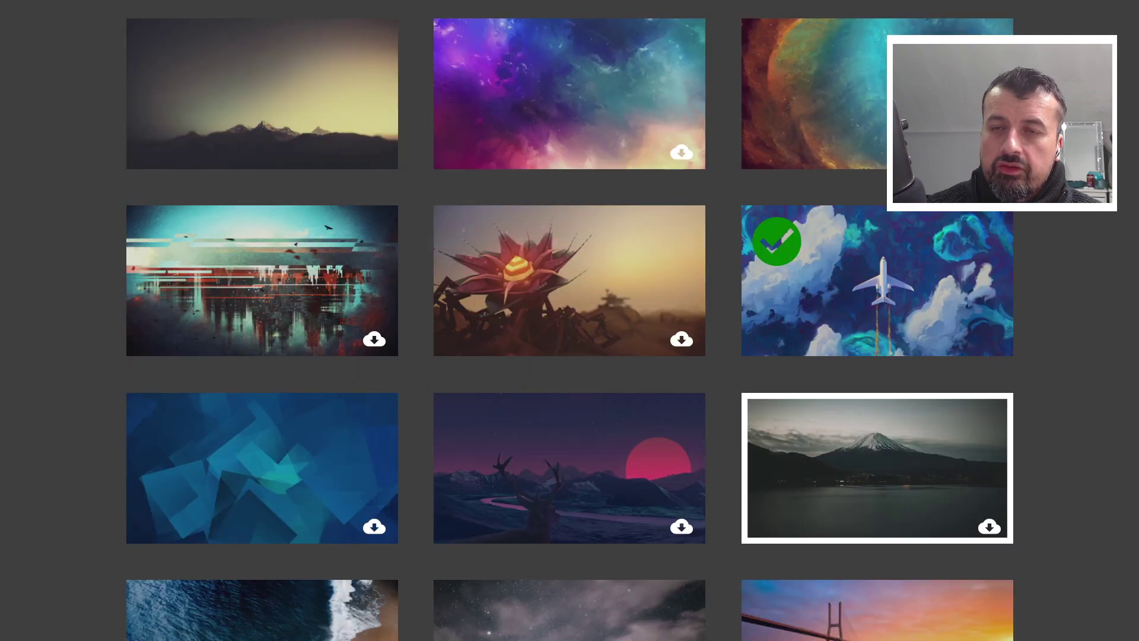
{"action": "key", "text": "Return"}
{"action": "key", "text": "Return"}
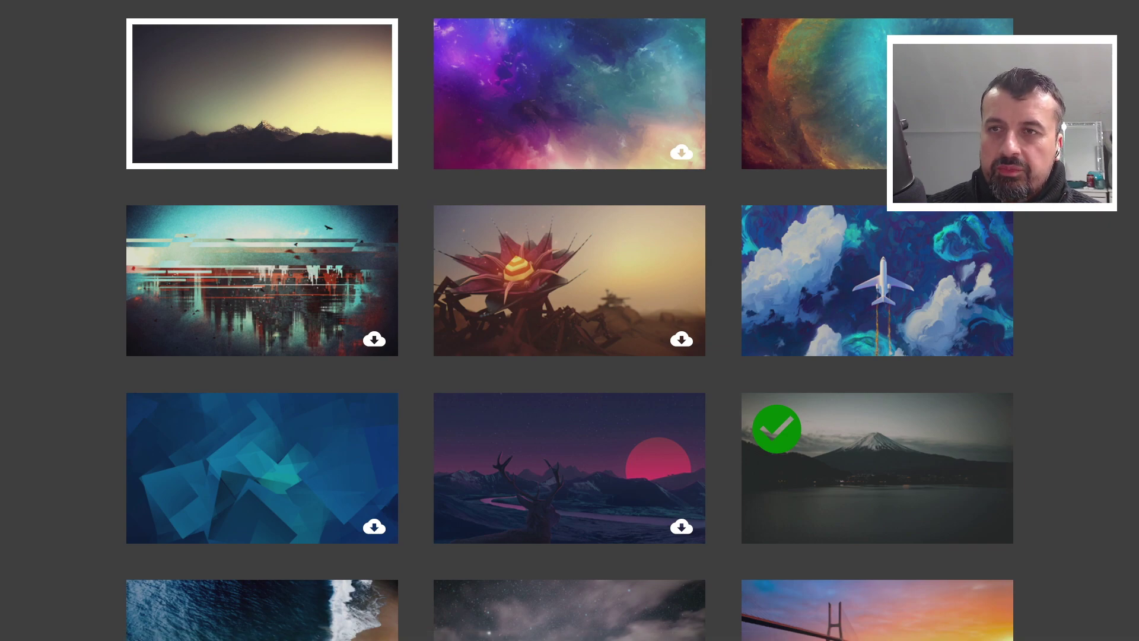
{"action": "key", "text": "Escape"}
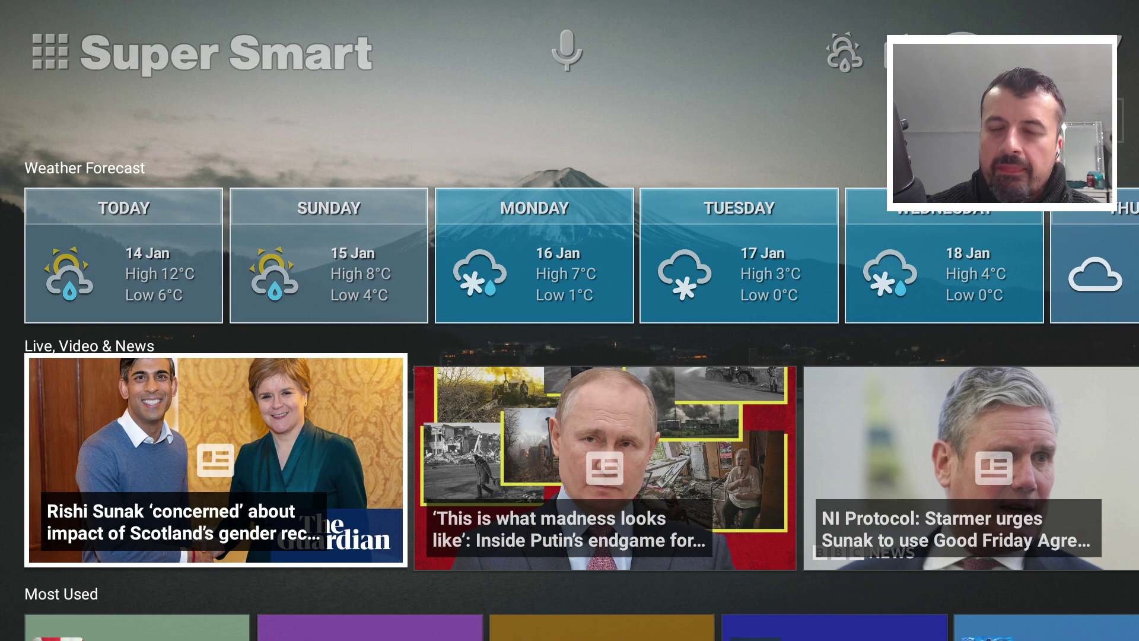
Open launcher Settings from the home screen and highlight the Live, Video & News section
{"action": "key", "text": "Down"}
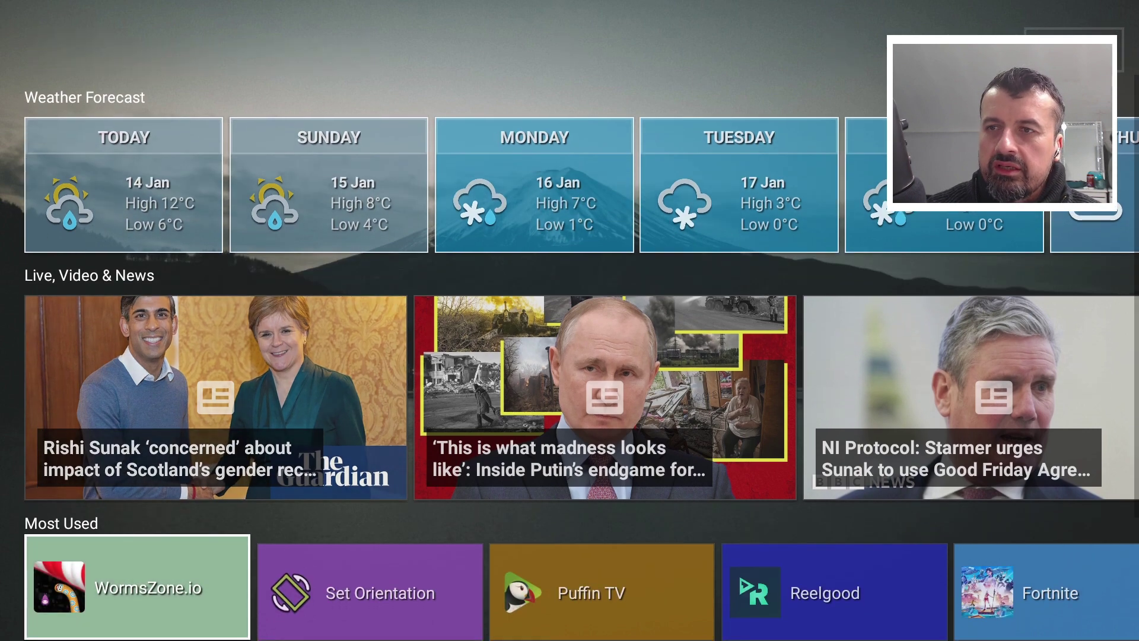
{"action": "key", "text": "Up"}
{"action": "key", "text": "Up"}
{"action": "key", "text": "Up"}
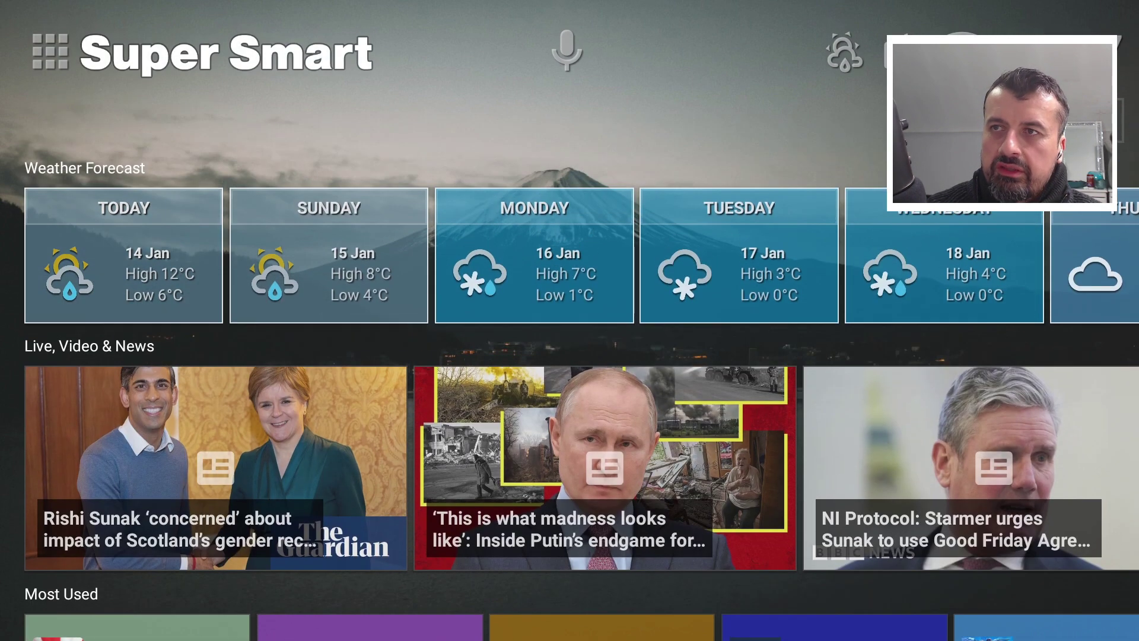
{"action": "key", "text": "Return"}
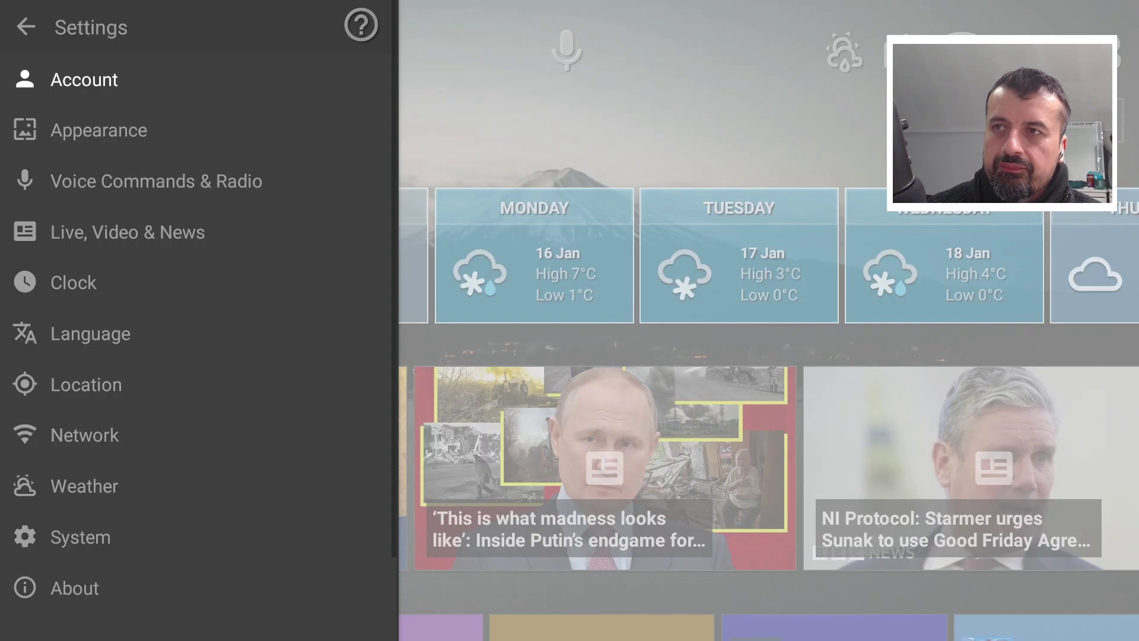
{"action": "key", "text": "Down"}
{"action": "key", "text": "Down"}
{"action": "key", "text": "Down"}
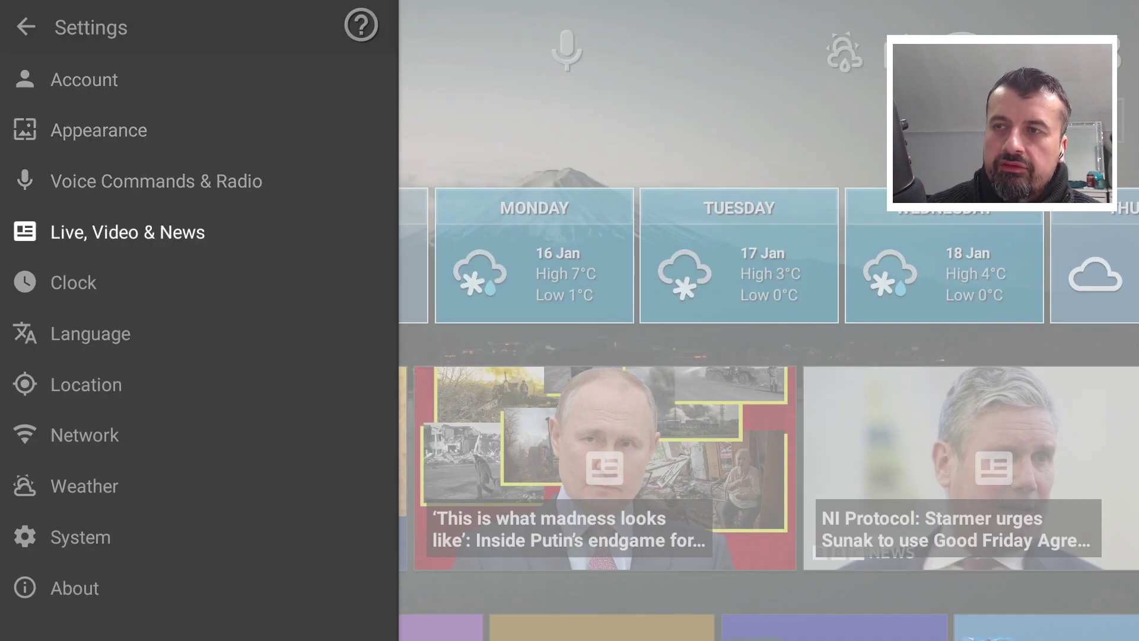
Switch off Show News & Videos, default YouTube videos, live videos and news auto-scroll
{"action": "key", "text": "Return"}
{"action": "key", "text": "Down"}
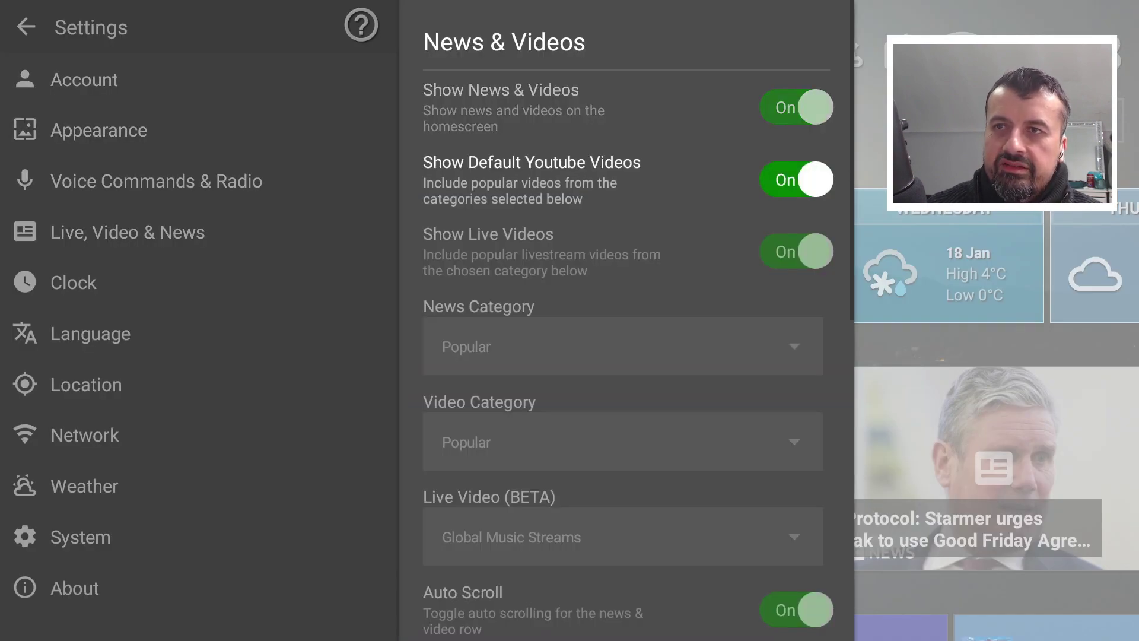
{"action": "key", "text": "Up"}
{"action": "key", "text": "Return"}
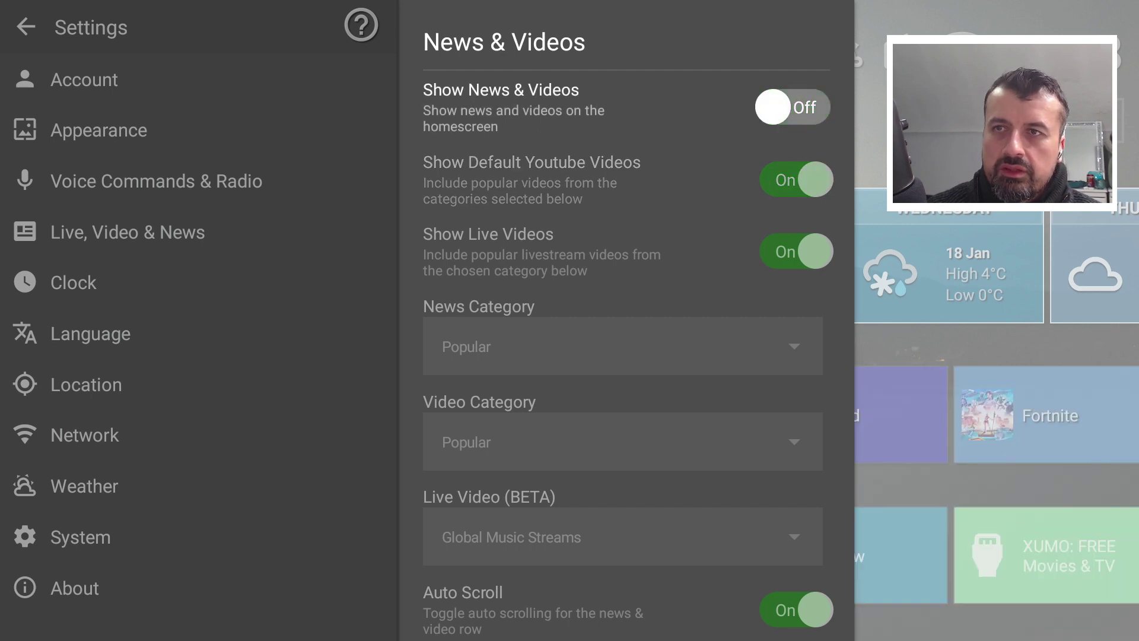
{"action": "key", "text": "Down"}
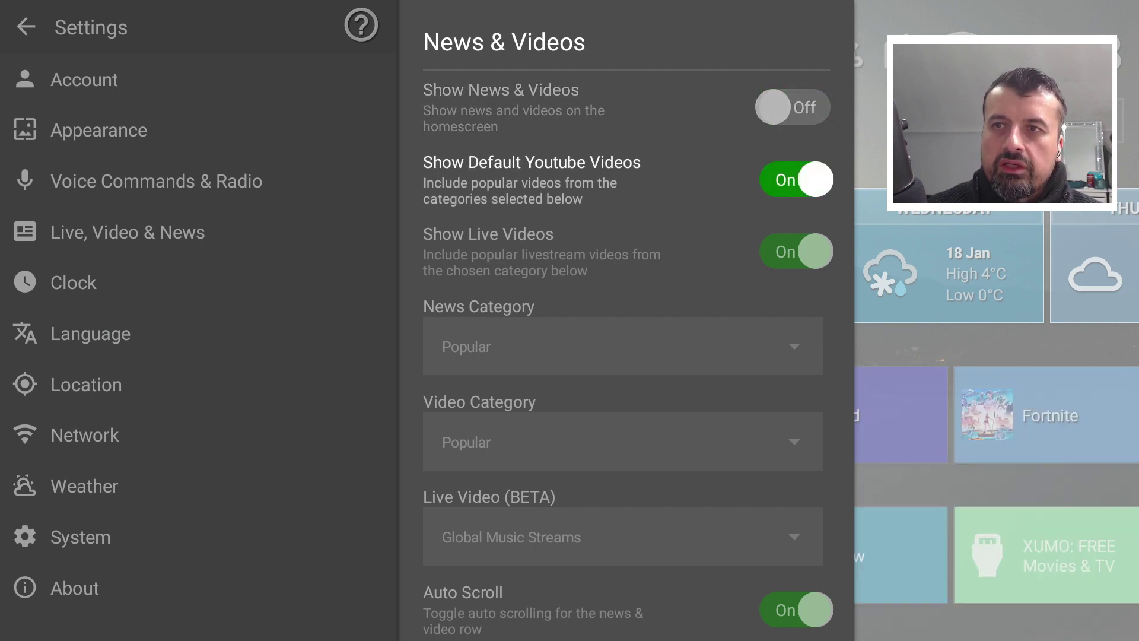
{"action": "key", "text": "Return"}
{"action": "key", "text": "Down"}
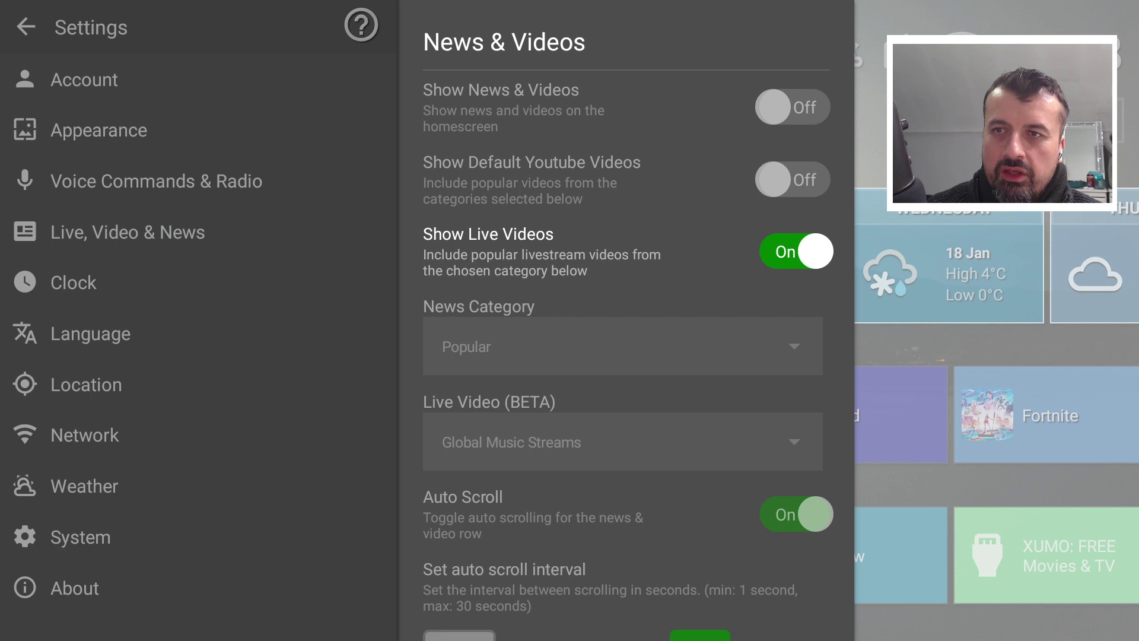
{"action": "key", "text": "Return"}
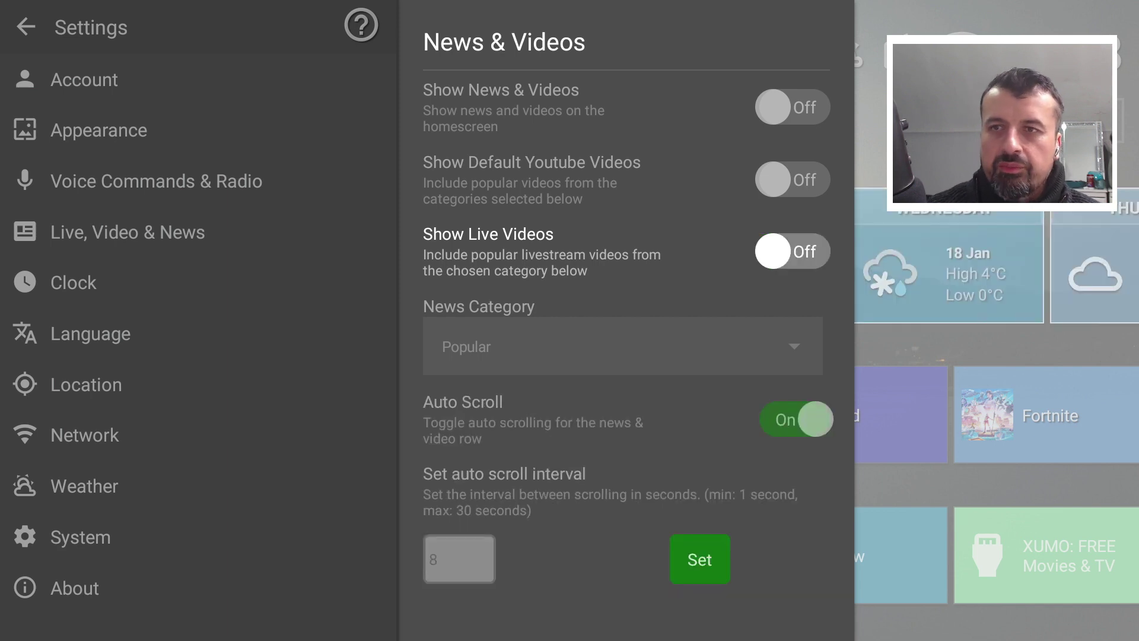
{"action": "key", "text": "Down"}
{"action": "key", "text": "Down"}
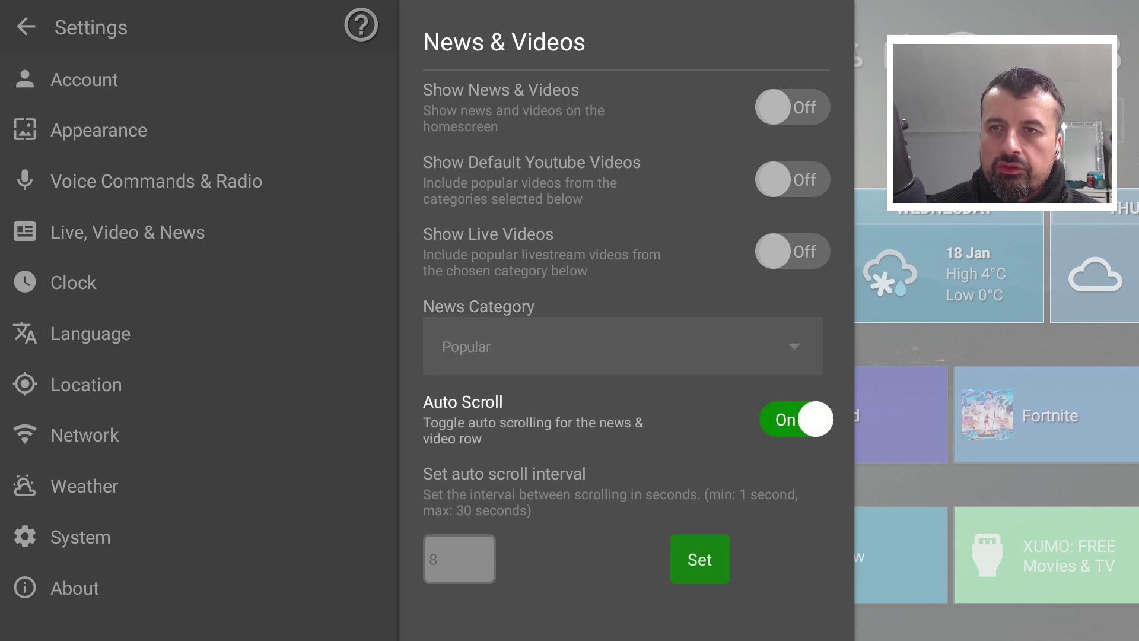
{"action": "key", "text": "Return"}
In Appearance, turn Show App Usage on and Show Connected Devices off
{"action": "key", "text": "Left"}
{"action": "key", "text": "Up"}
{"action": "key", "text": "Up"}
{"action": "key", "text": "Right"}
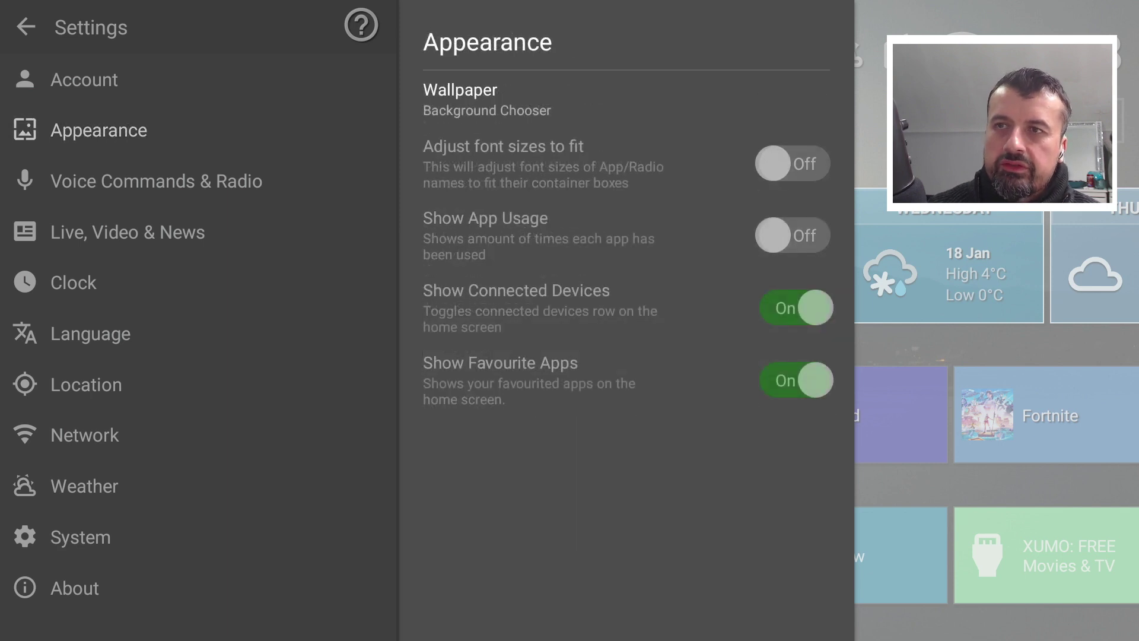
{"action": "key", "text": "Down"}
{"action": "key", "text": "Down"}
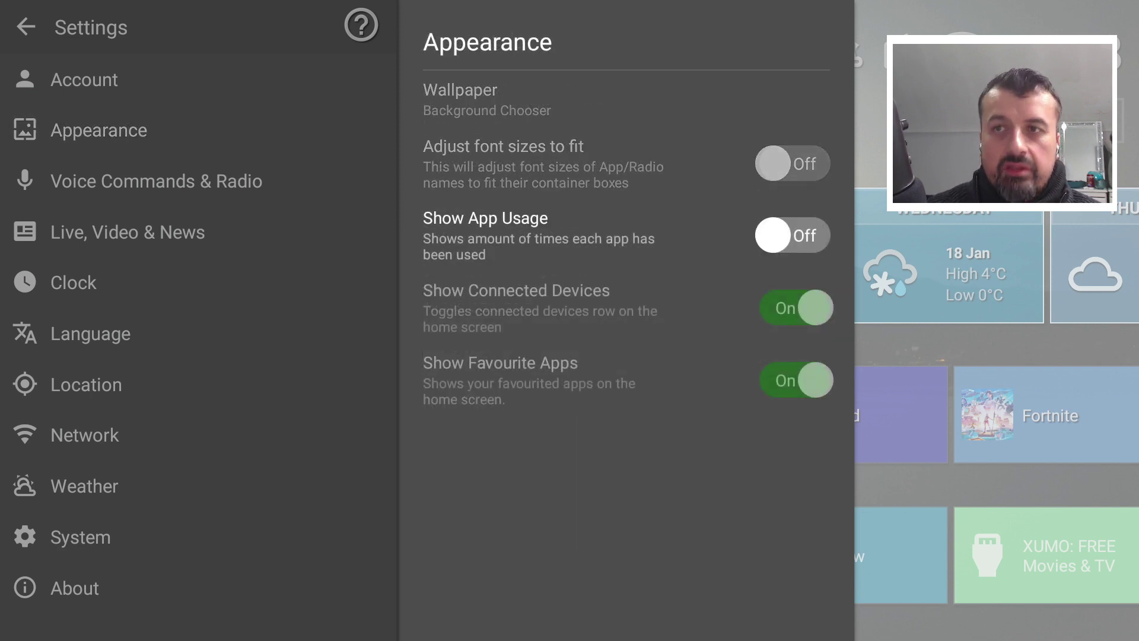
{"action": "key", "text": "Return"}
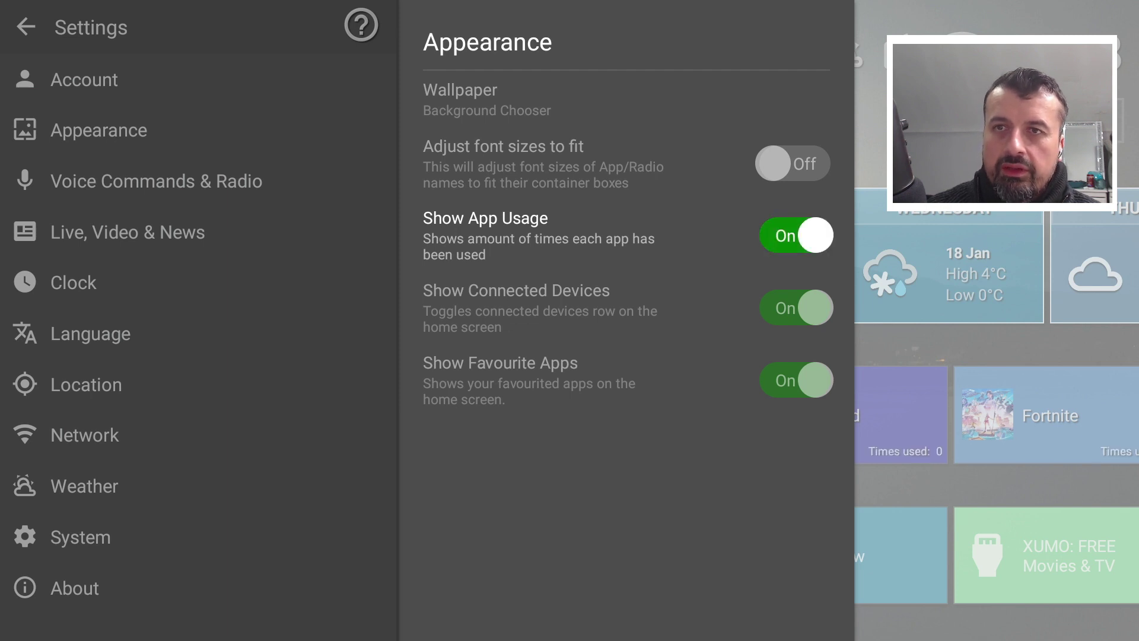
{"action": "key", "text": "Down"}
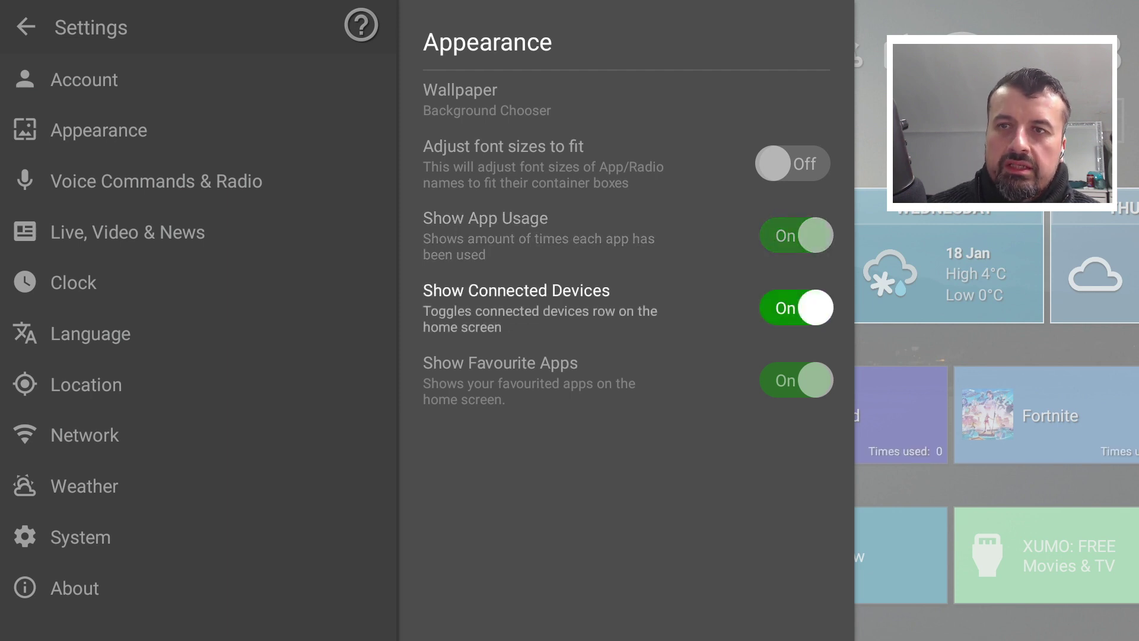
{"action": "key", "text": "Return"}
Leave Settings and return to the launcher home screen
{"action": "key", "text": "Down"}
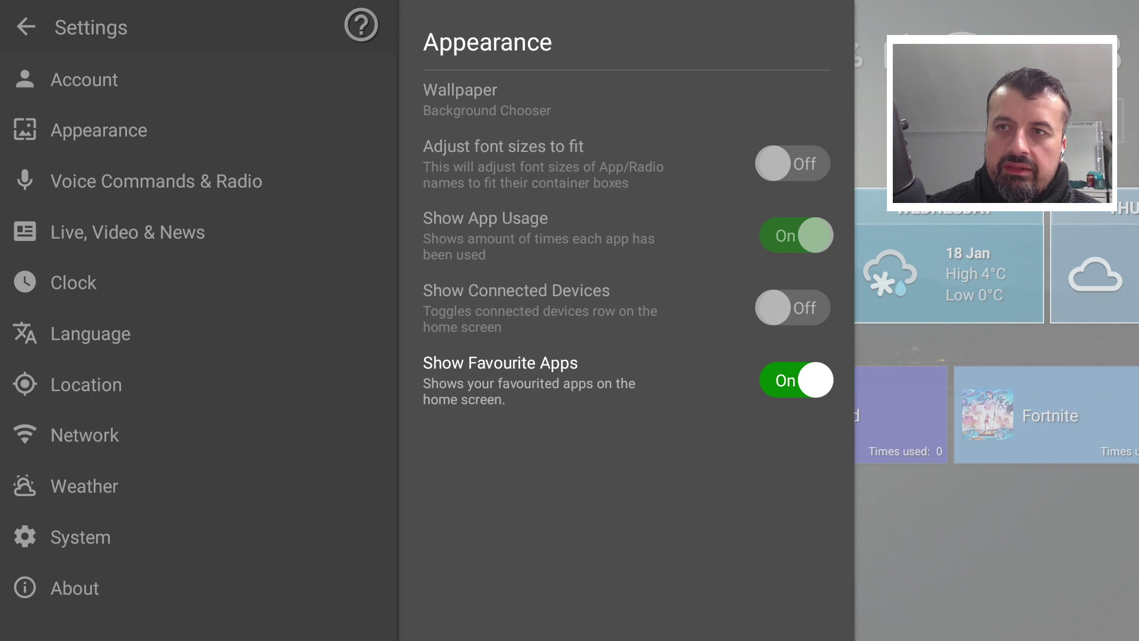
{"action": "key", "text": "Left"}
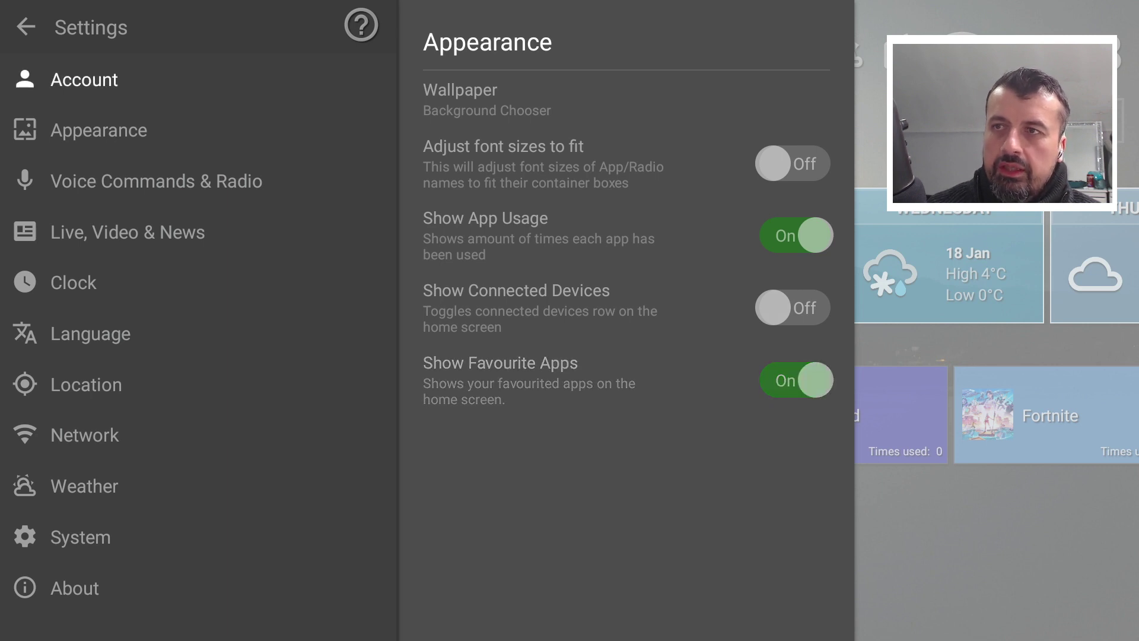
{"action": "key", "text": "Down"}
{"action": "key", "text": "Down"}
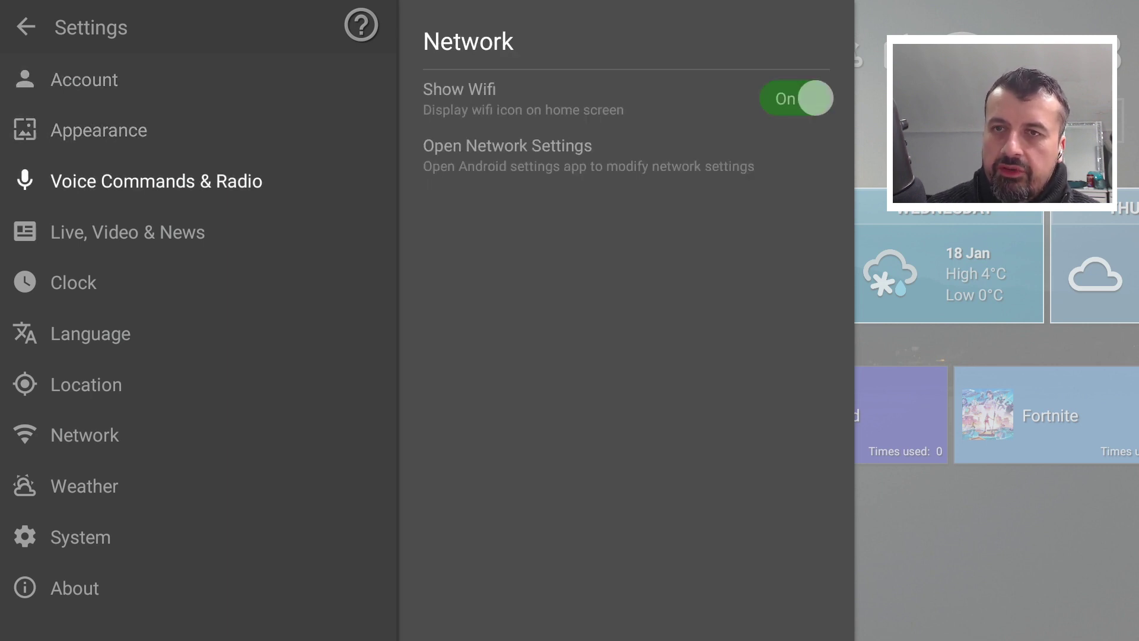
{"action": "key", "text": "Escape"}
Scroll down to the full app grid and highlight TDUK APP Cache Cleaner
{"action": "key", "text": "Down"}
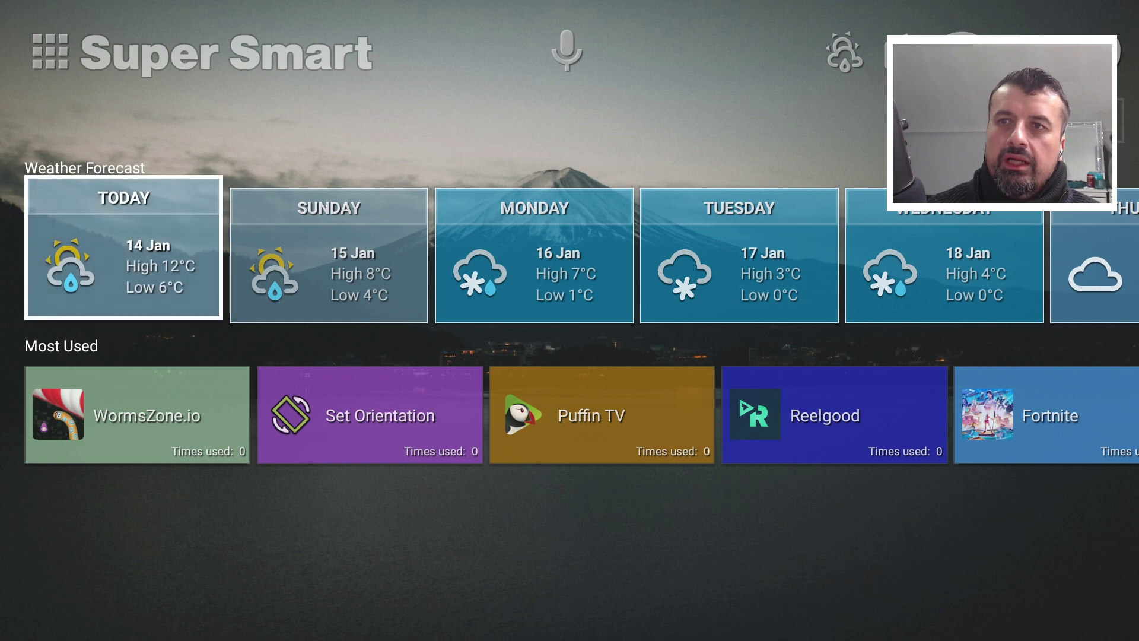
{"action": "key", "text": "Down"}
{"action": "key", "text": "Up"}
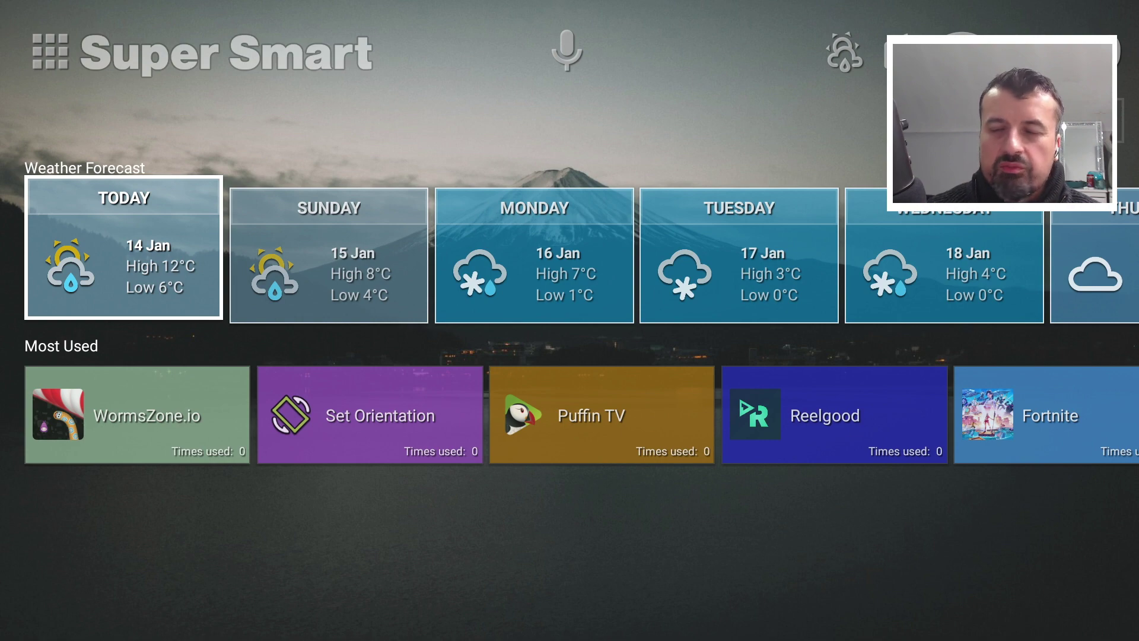
{"action": "key", "text": "Down"}
{"action": "key", "text": "Down"}
{"action": "key", "text": "Down"}
{"action": "key", "text": "Down"}
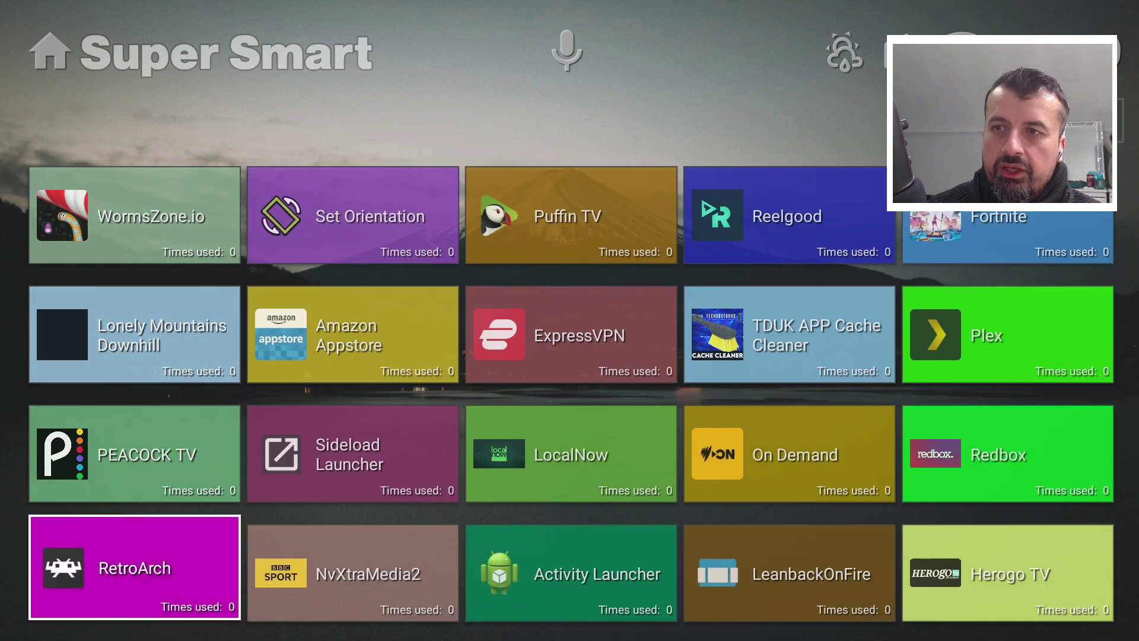
{"action": "key", "text": "Right"}
{"action": "key", "text": "Right"}
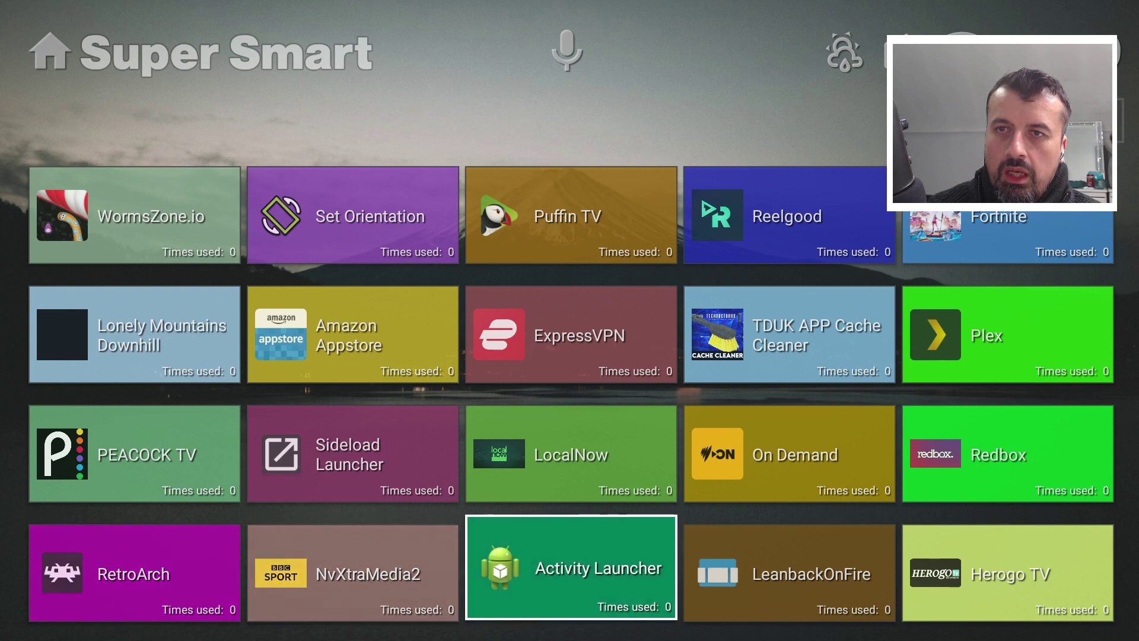
{"action": "key", "text": "Up"}
{"action": "key", "text": "Right"}
{"action": "key", "text": "Up"}
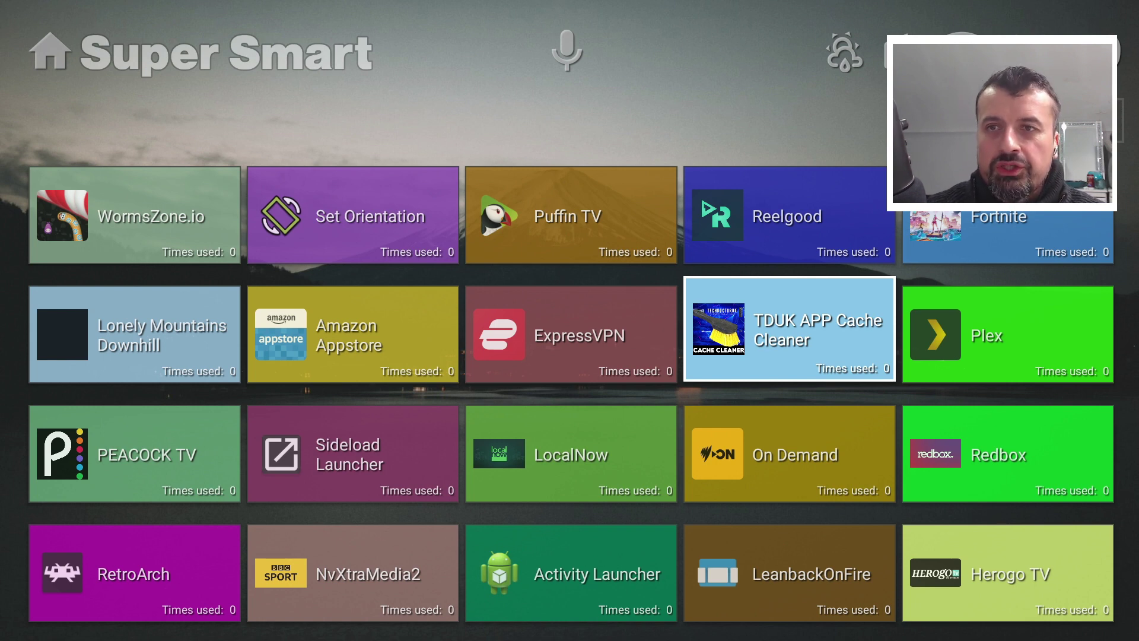
Add TDUK APP Cache Cleaner to favourites from its options menu
{"action": "key", "text": "Menu"}
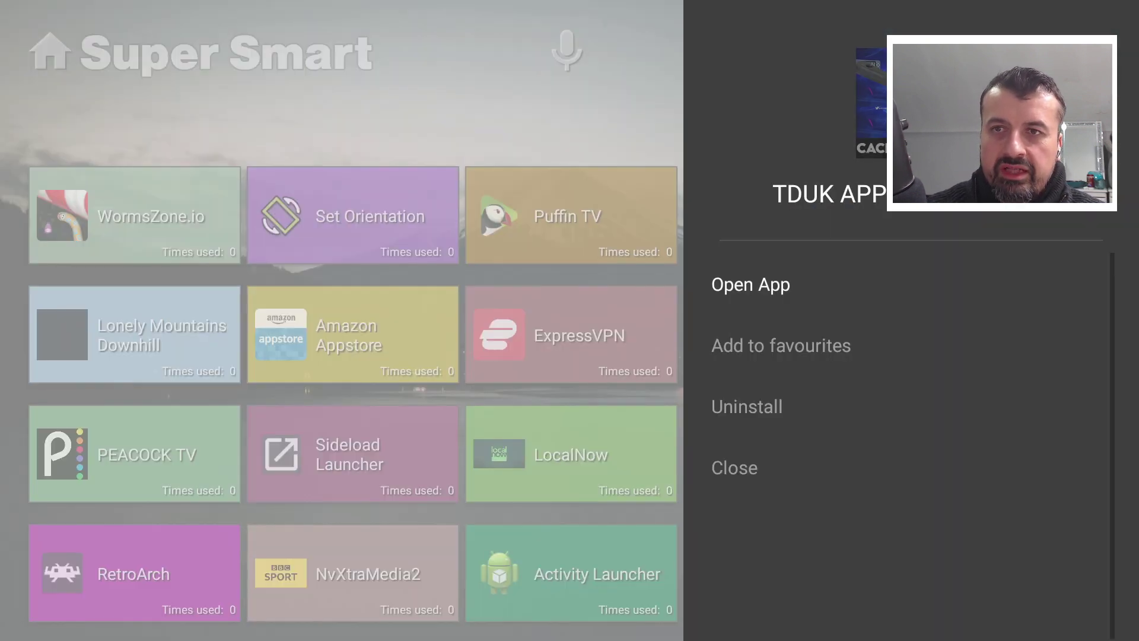
{"action": "key", "text": "Down"}
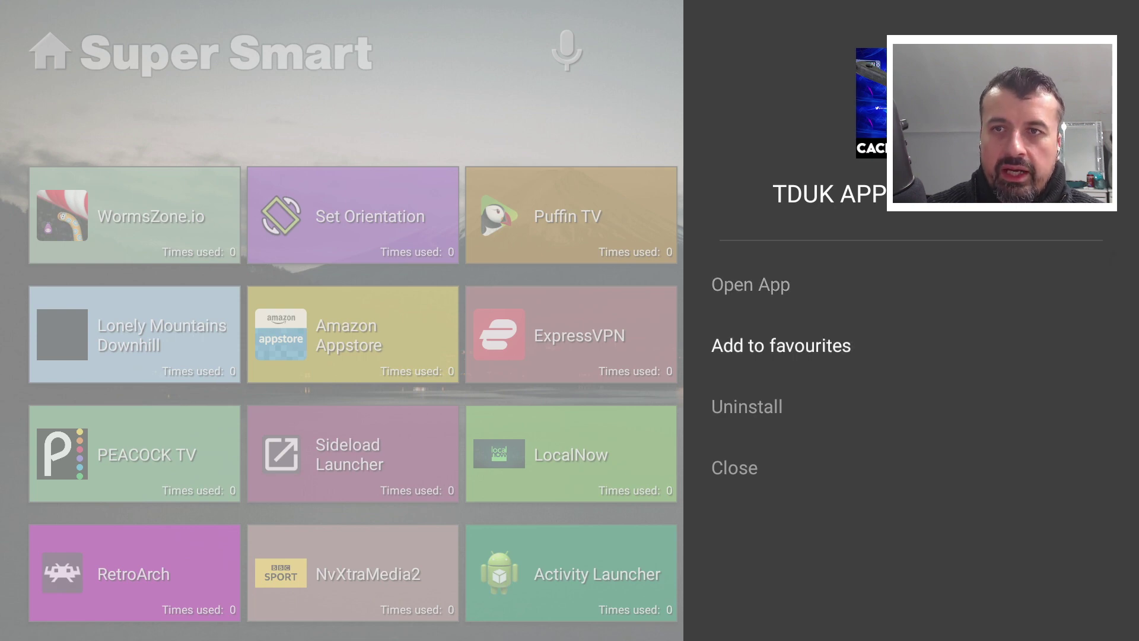
{"action": "key", "text": "Return"}
Move to JustWatch in the app grid and add it to favourites
{"action": "key", "text": "Down"}
{"action": "key", "text": "Down"}
{"action": "key", "text": "Down"}
{"action": "key", "text": "Down"}
{"action": "key", "text": "Down"}
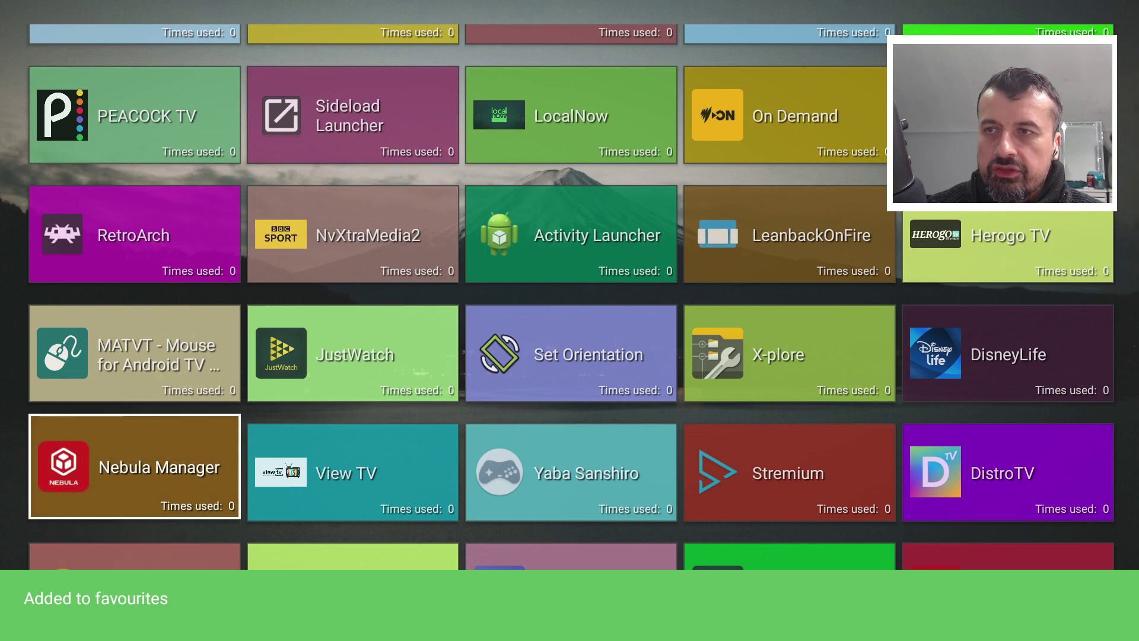
{"action": "key", "text": "Right"}
{"action": "key", "text": "Up"}
{"action": "key", "text": "Menu"}
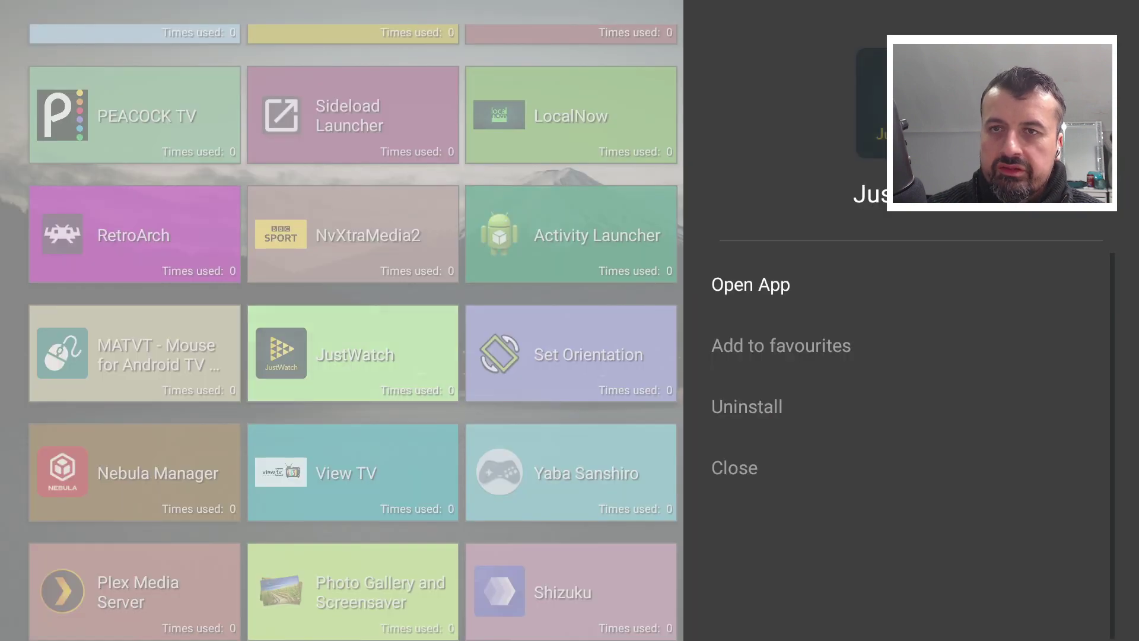
{"action": "key", "text": "Down"}
{"action": "key", "text": "Return"}
Add YouTube to favourites and return to the launcher home screen
{"action": "key", "text": "Down"}
{"action": "key", "text": "Down"}
{"action": "key", "text": "Down"}
{"action": "key", "text": "Down"}
{"action": "key", "text": "Down"}
{"action": "key", "text": "Down"}
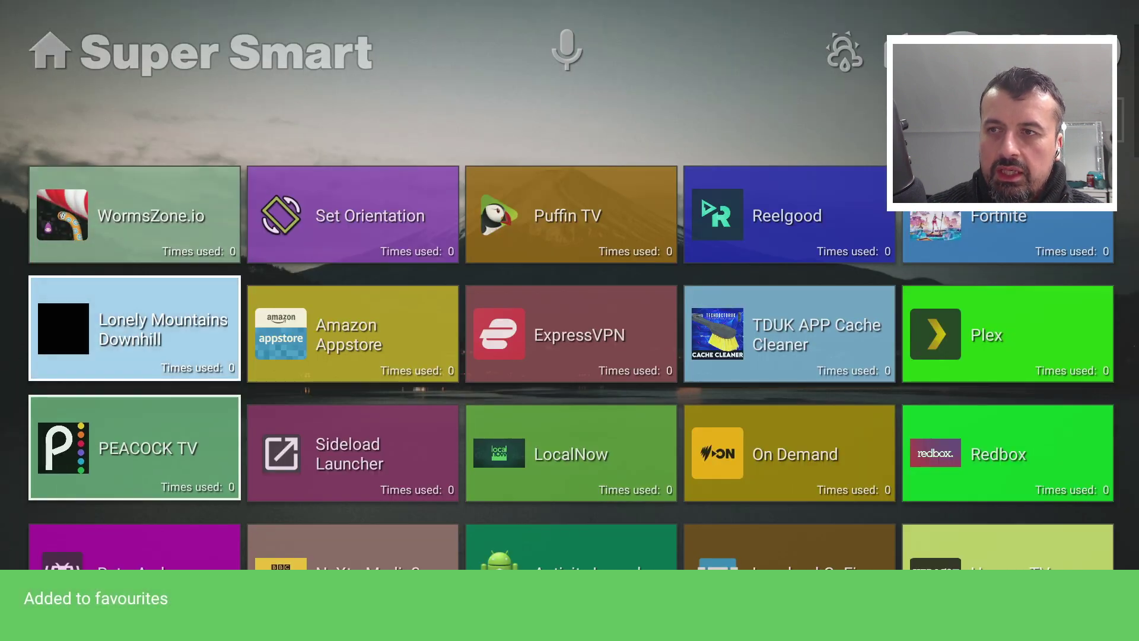
{"action": "key", "text": "Right"}
{"action": "key", "text": "Right"}
{"action": "key", "text": "Right"}
{"action": "key", "text": "Right"}
{"action": "key", "text": "Up"}
{"action": "key", "text": "Menu"}
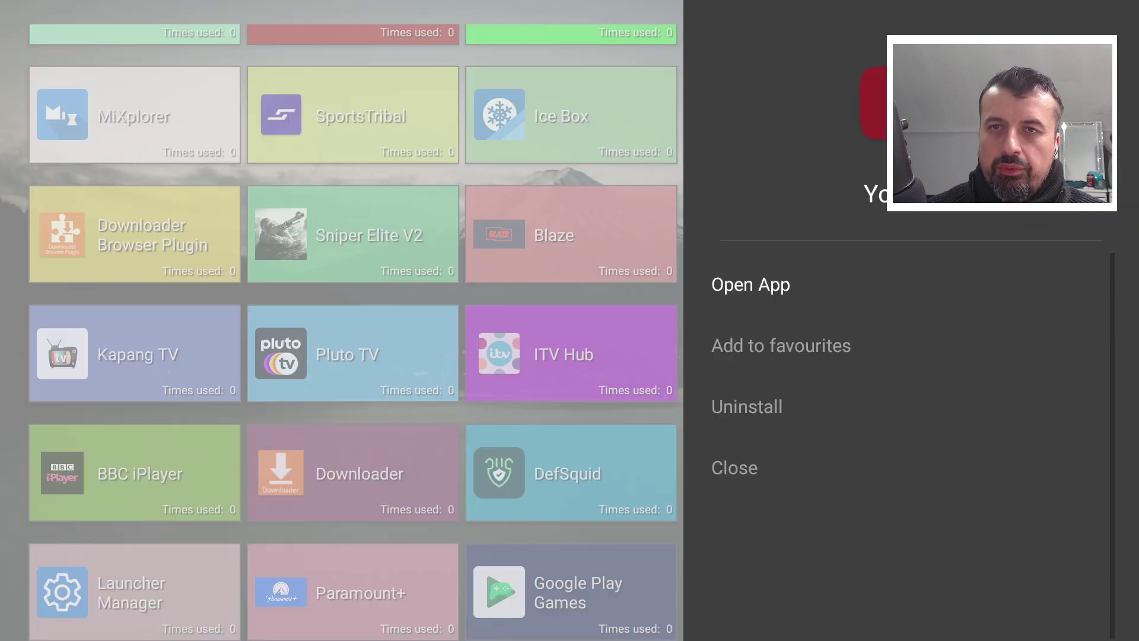
{"action": "key", "text": "Down"}
{"action": "key", "text": "Return"}
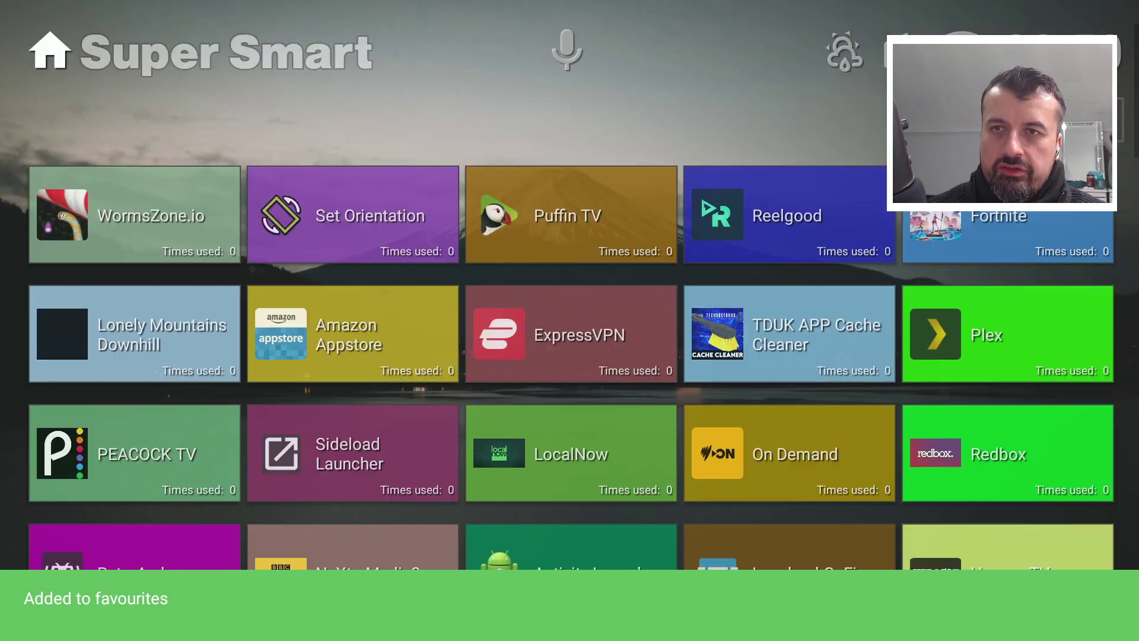
{"action": "key", "text": "Escape"}
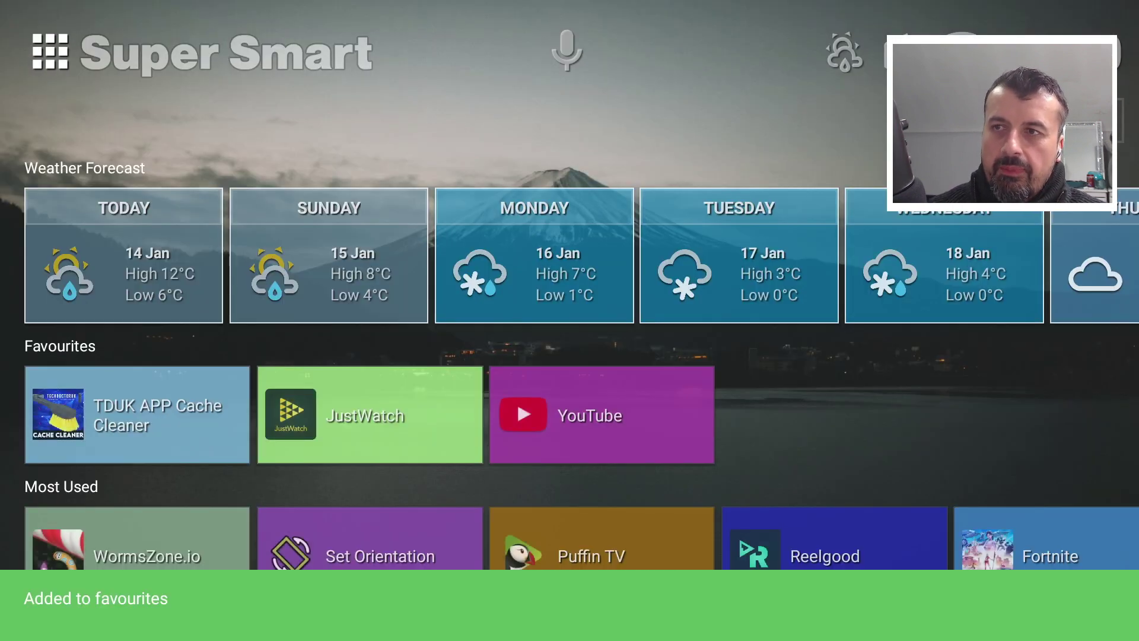
{"action": "key", "text": "Down"}
{"action": "key", "text": "Down"}
{"action": "key", "text": "Down"}
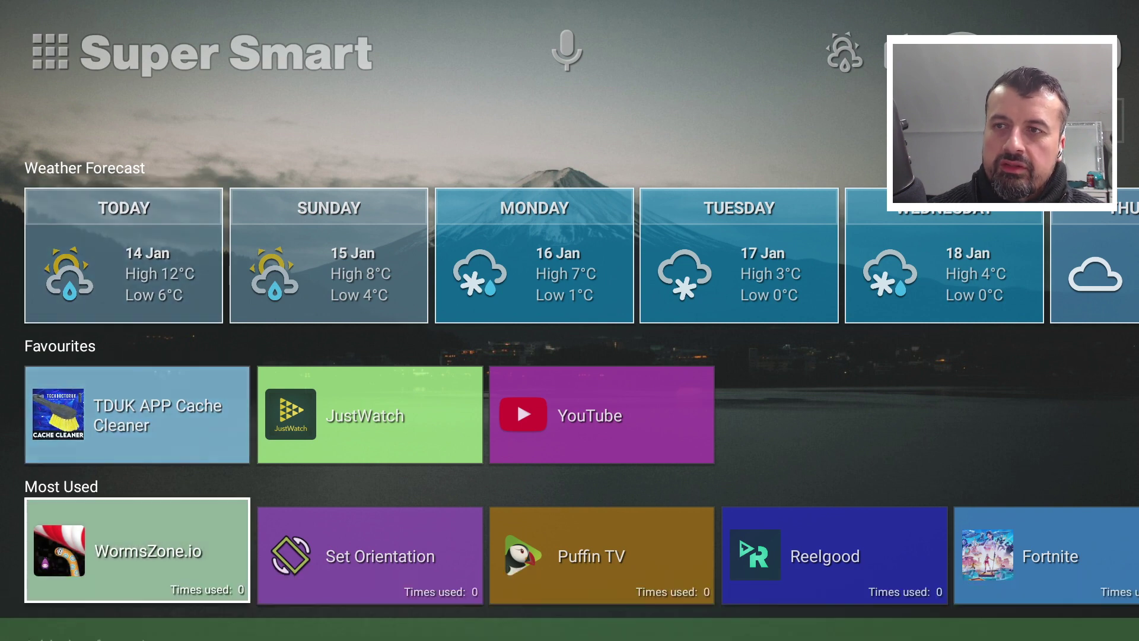
{"action": "key", "text": "Up"}
{"action": "key", "text": "Right"}
{"action": "key", "text": "Right"}
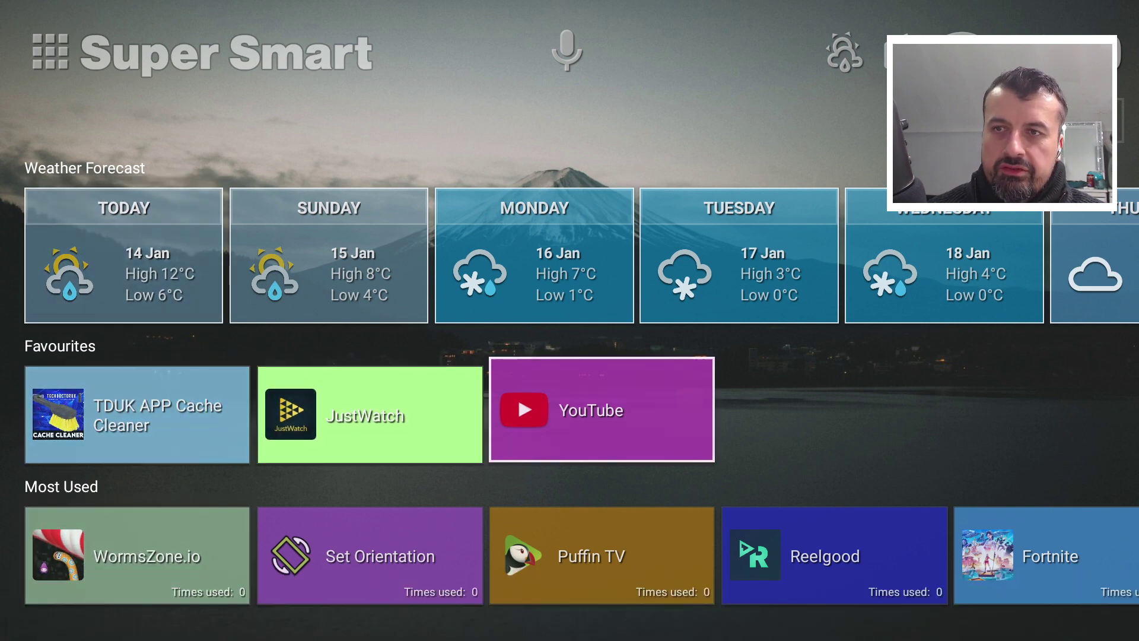
{"action": "key", "text": "Left"}
{"action": "key", "text": "Left"}
{"action": "key", "text": "Down"}
{"action": "key", "text": "Right"}
{"action": "key", "text": "Right"}
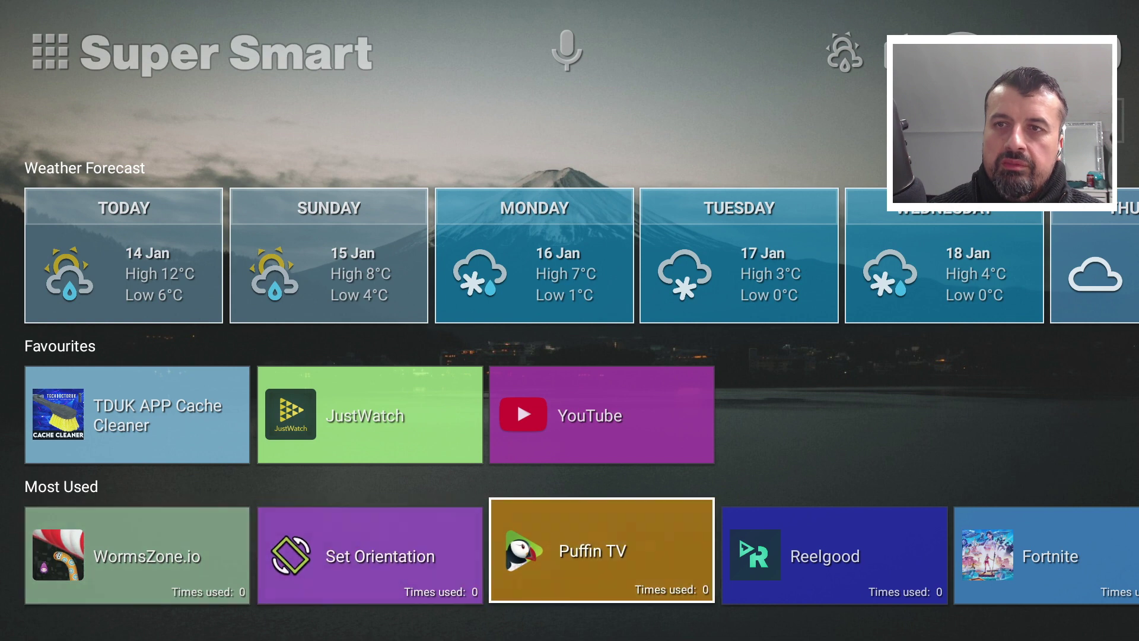
{"action": "key", "text": "Right"}
{"action": "key", "text": "Right"}
{"action": "key", "text": "Left"}
{"action": "key", "text": "Left"}
{"action": "key", "text": "Left"}
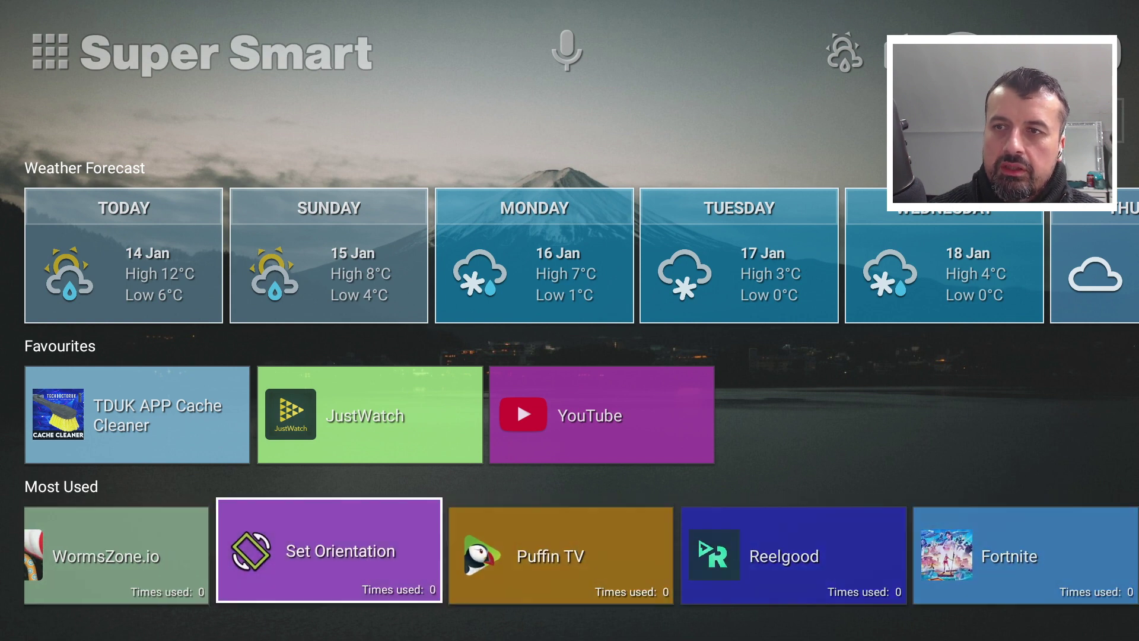
{"action": "key", "text": "Left"}
{"action": "key", "text": "Up"}
{"action": "key", "text": "Up"}
{"action": "key", "text": "Right"}
{"action": "key", "text": "Right"}
{"action": "key", "text": "Right"}
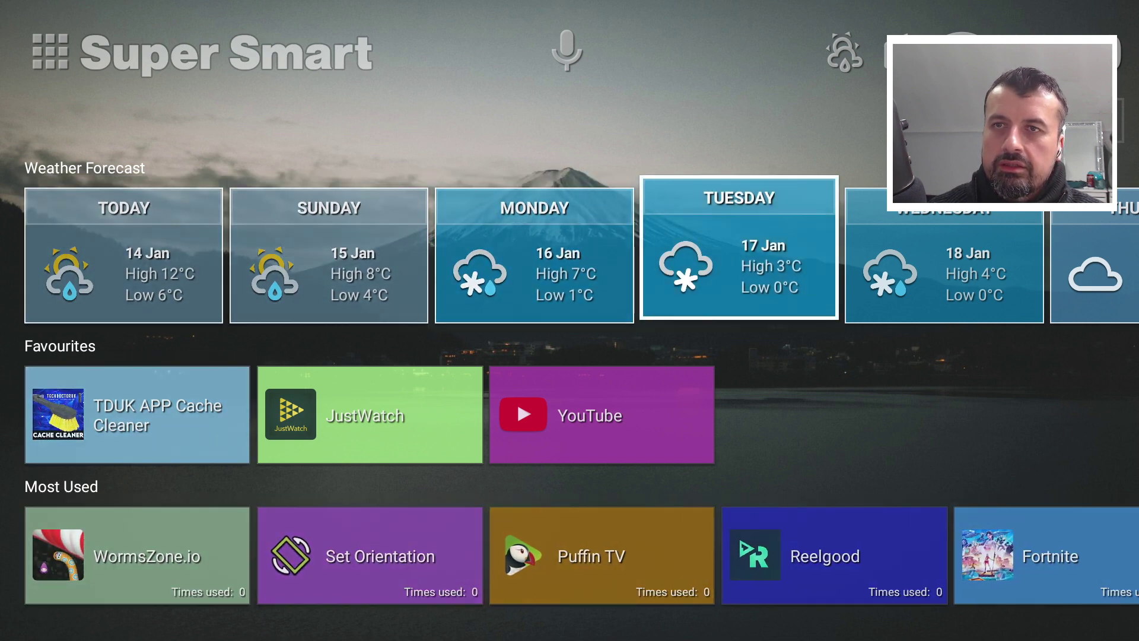
{"action": "key", "text": "Right"}
{"action": "key", "text": "Right"}
{"action": "key", "text": "Right"}
{"action": "key", "text": "Left"}
{"action": "key", "text": "Left"}
{"action": "key", "text": "Left"}
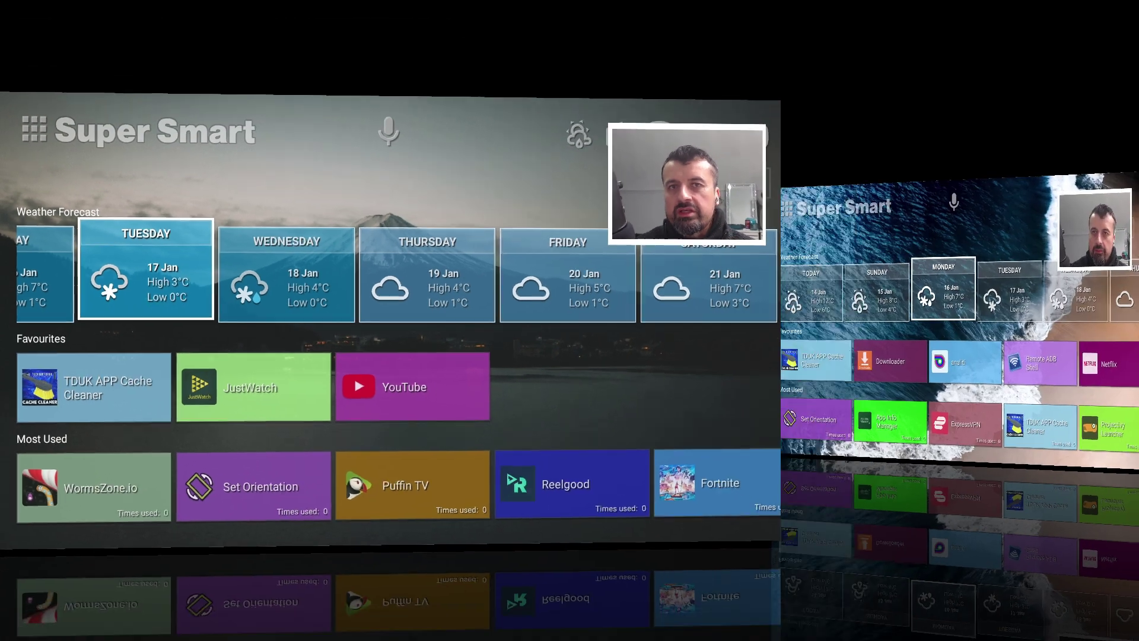
Browse the home screen's voice search, weather forecast and Favourites row
{"action": "key", "text": "Down"}
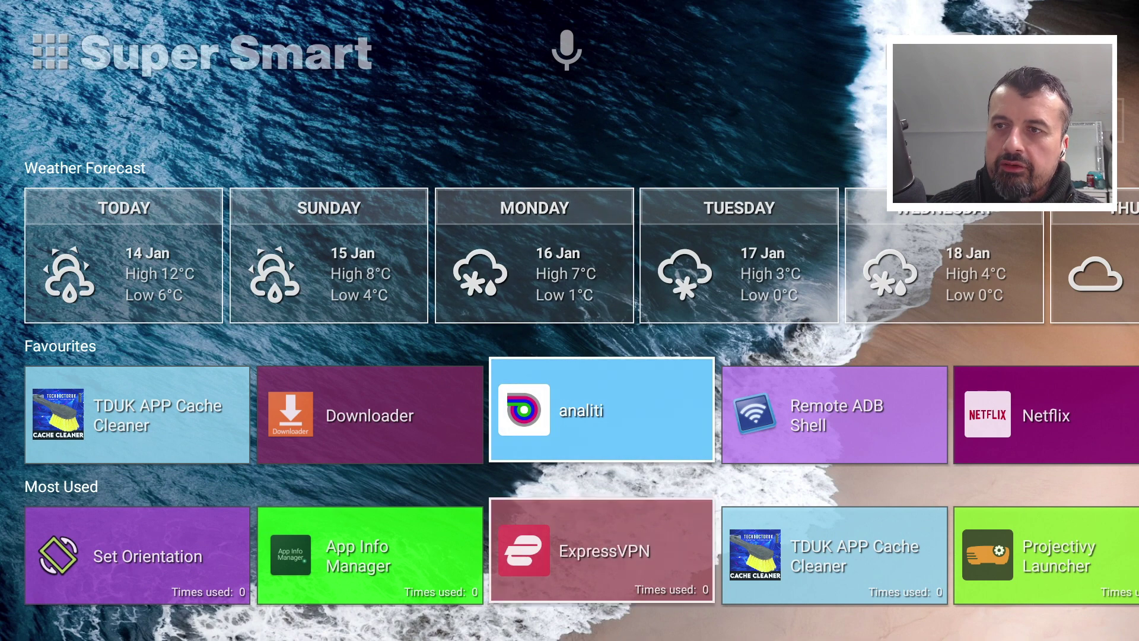
{"action": "key", "text": "Left"}
{"action": "key", "text": "Up"}
{"action": "key", "text": "Up"}
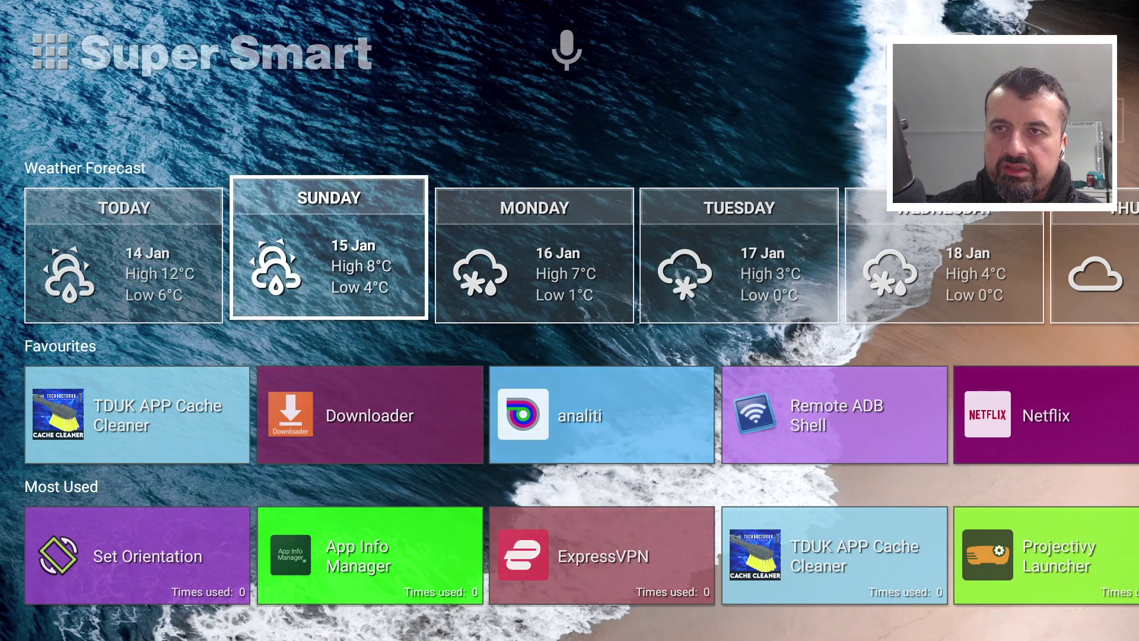
{"action": "key", "text": "Down"}
{"action": "key", "text": "Down"}
{"action": "key", "text": "Up"}
{"action": "key", "text": "Up"}
{"action": "key", "text": "Up"}
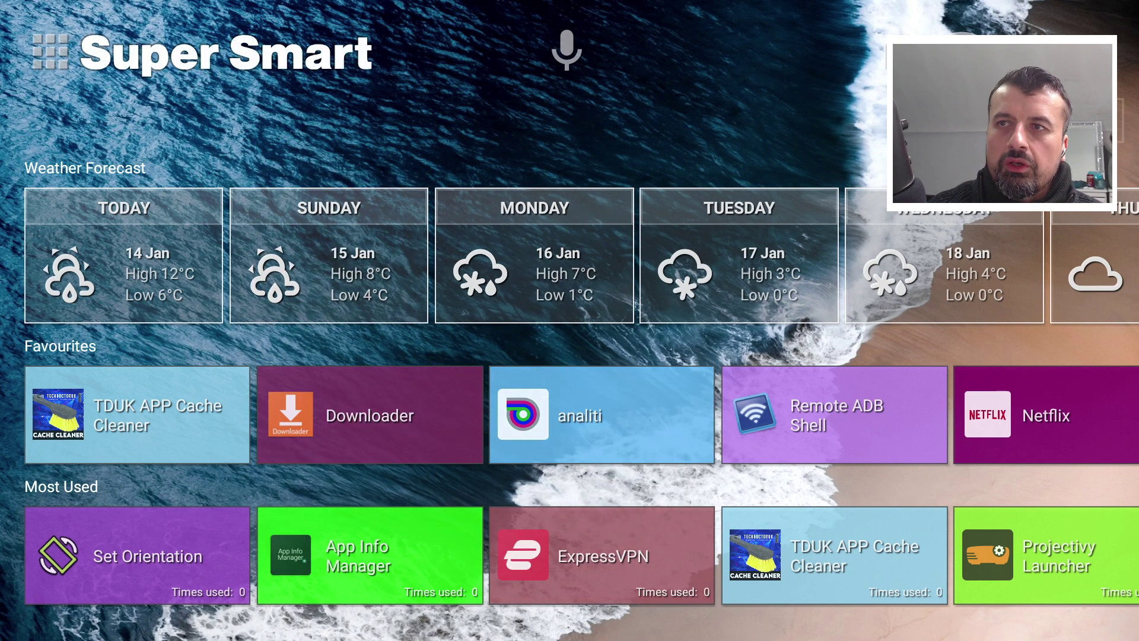
{"action": "key", "text": "Right"}
{"action": "key", "text": "Down"}
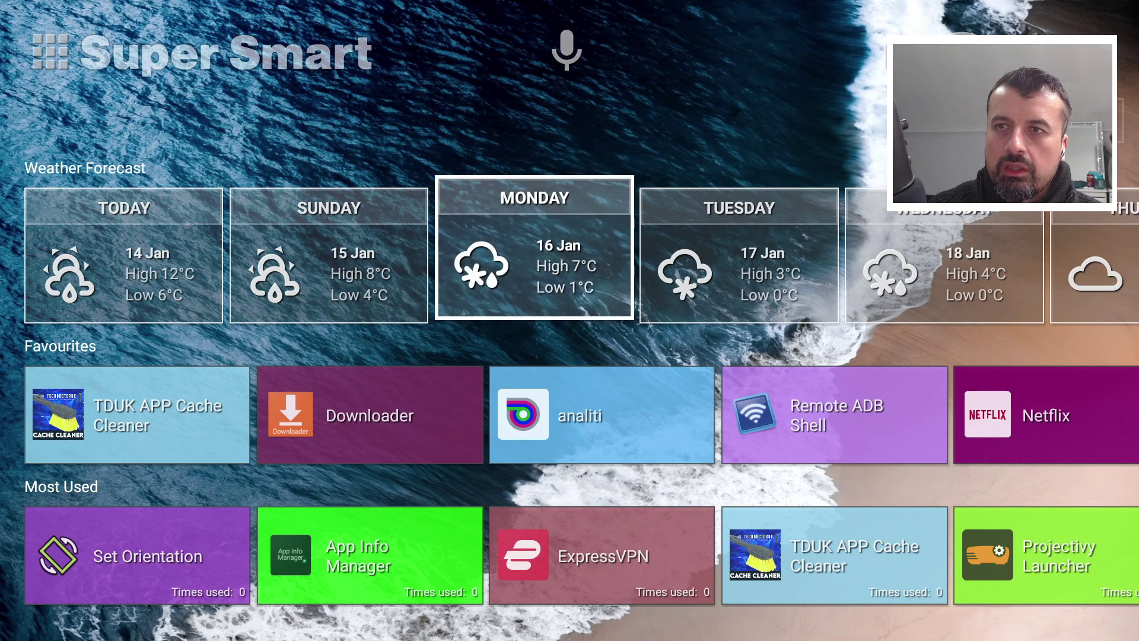
{"action": "key", "text": "Down"}
{"action": "key", "text": "Right"}
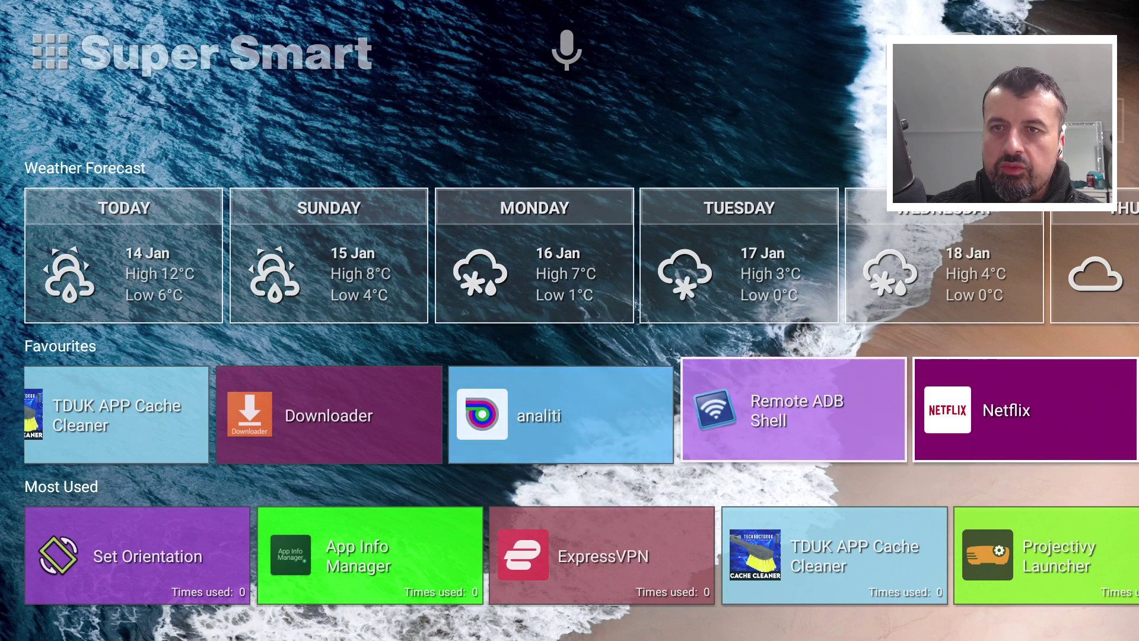
{"action": "key", "text": "Left"}
{"action": "key", "text": "Left"}
{"action": "key", "text": "Down"}
{"action": "key", "text": "Right"}
{"action": "key", "text": "Right"}
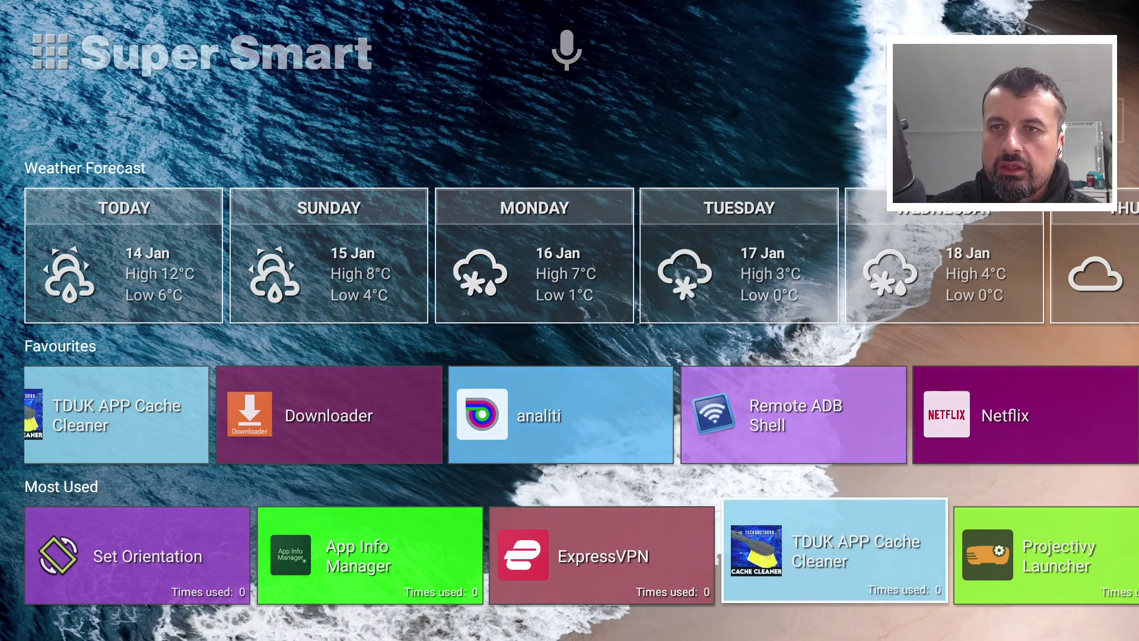
{"action": "key", "text": "Right"}
{"action": "key", "text": "Up"}
{"action": "key", "text": "Up"}
{"action": "key", "text": "Left"}
{"action": "key", "text": "Left"}
{"action": "key", "text": "Left"}
{"action": "key", "text": "Left"}
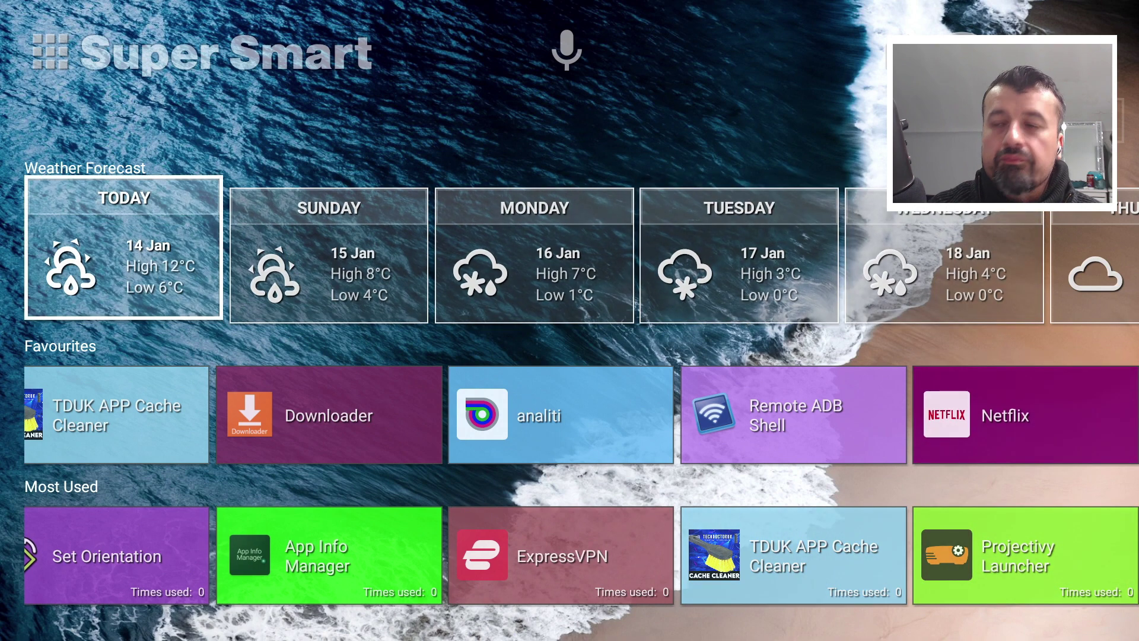
Browse along the Most Used apps row
{"action": "key", "text": "Down"}
{"action": "key", "text": "Down"}
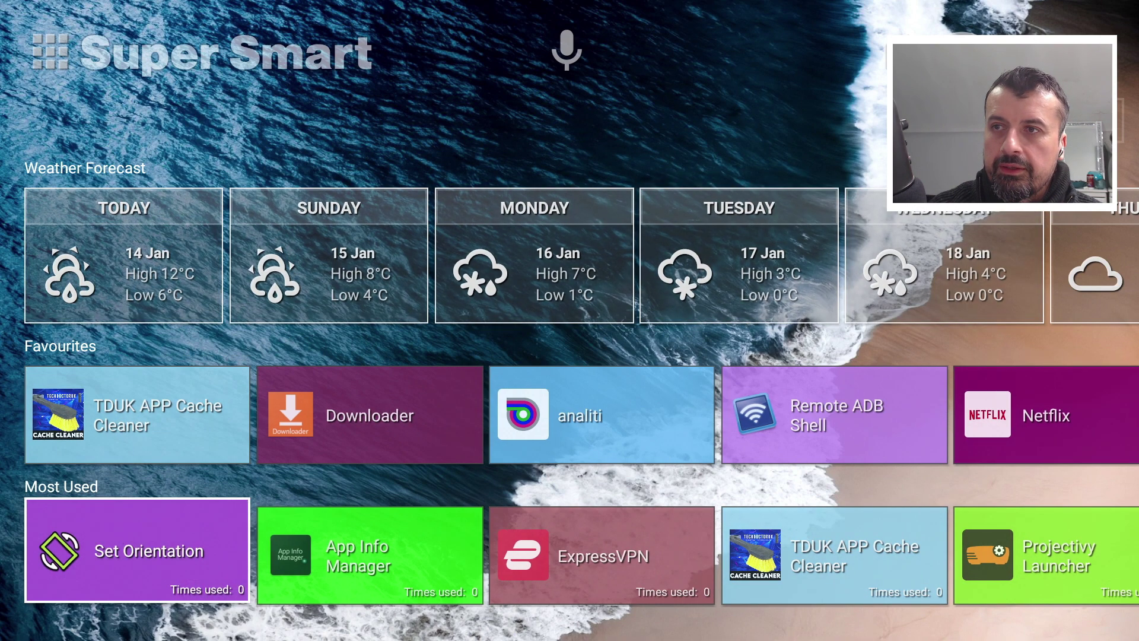
{"action": "key", "text": "Up"}
{"action": "key", "text": "Up"}
{"action": "key", "text": "Down"}
{"action": "key", "text": "Down"}
{"action": "key", "text": "Right"}
{"action": "key", "text": "Right"}
{"action": "key", "text": "Right"}
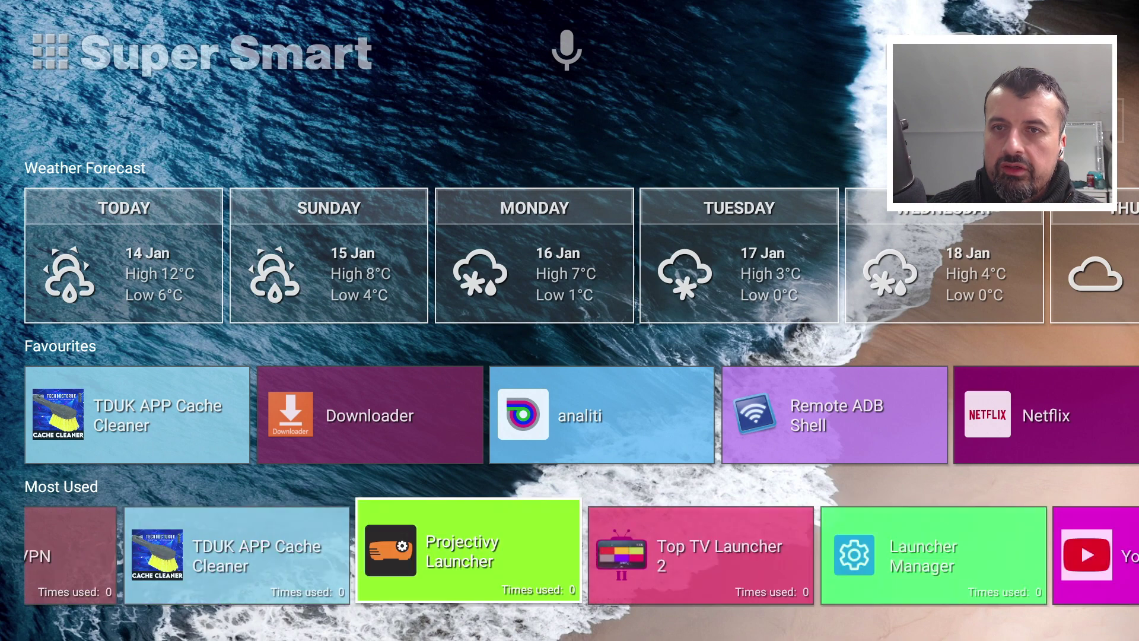
{"action": "key", "text": "Left"}
{"action": "key", "text": "Right"}
{"action": "key", "text": "Left"}
{"action": "key", "text": "Up"}
{"action": "key", "text": "Up"}
{"action": "key", "text": "Up"}
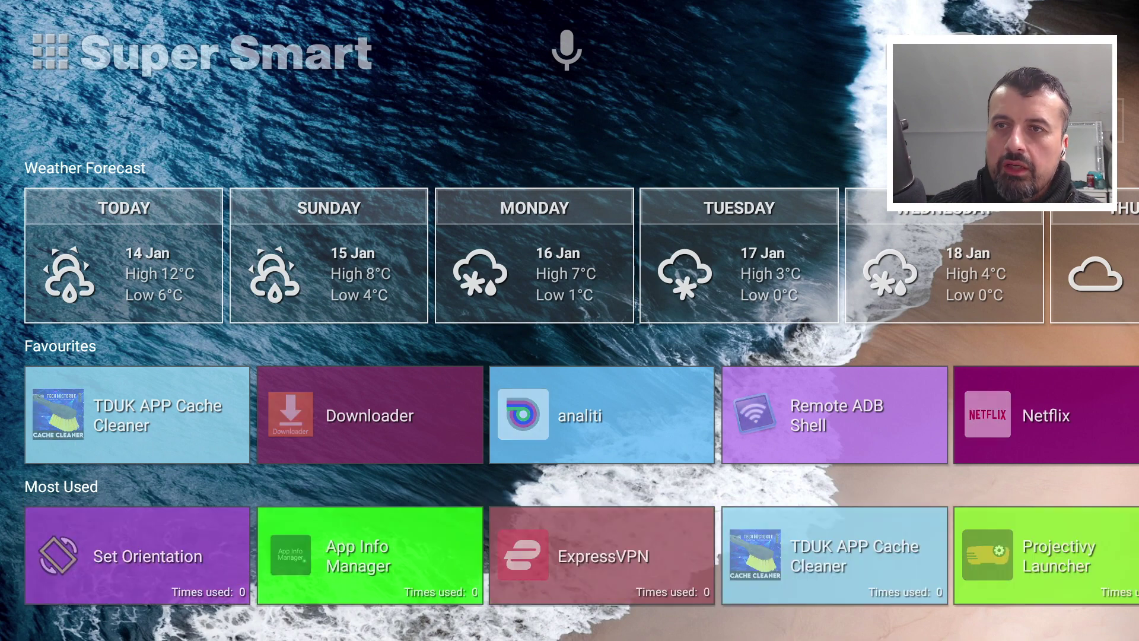
{"action": "key", "text": "Down"}
{"action": "key", "text": "Down"}
{"action": "key", "text": "Down"}
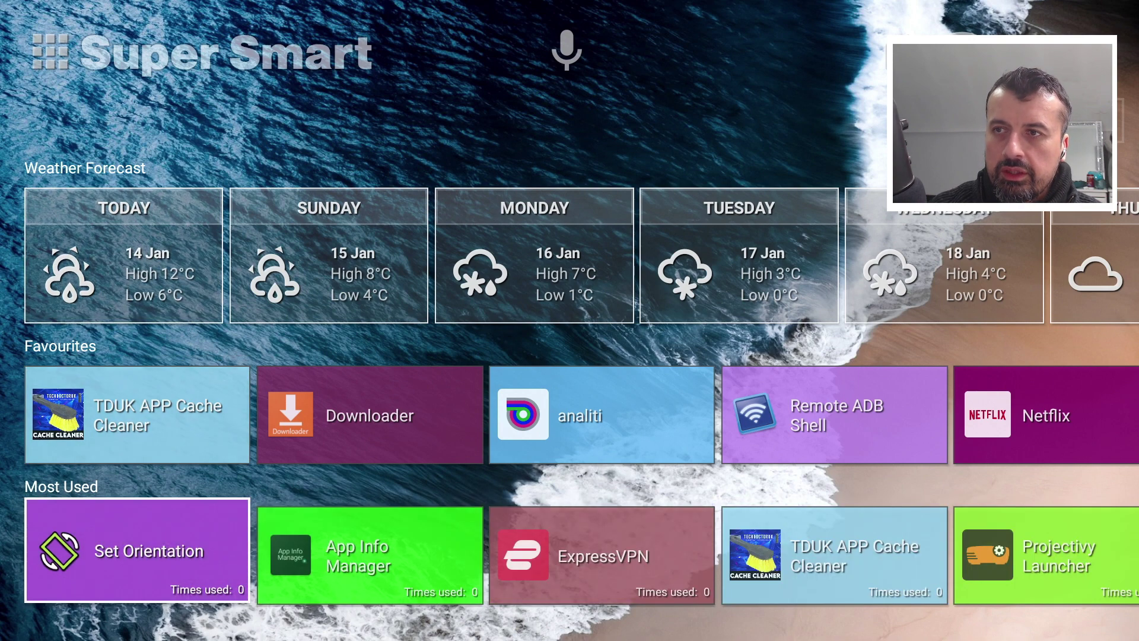
Launch Remote ADB Shell from the Favourites row
{"action": "key", "text": "Right"}
{"action": "key", "text": "Right"}
{"action": "key", "text": "Up"}
{"action": "key", "text": "Right"}
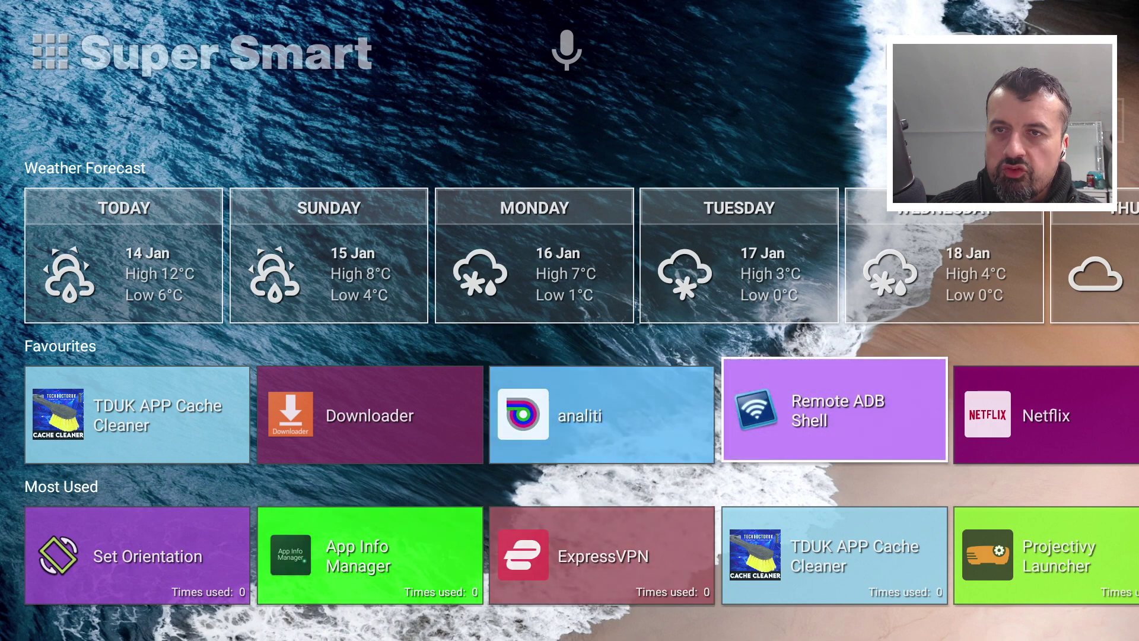
{"action": "key", "text": "Return"}
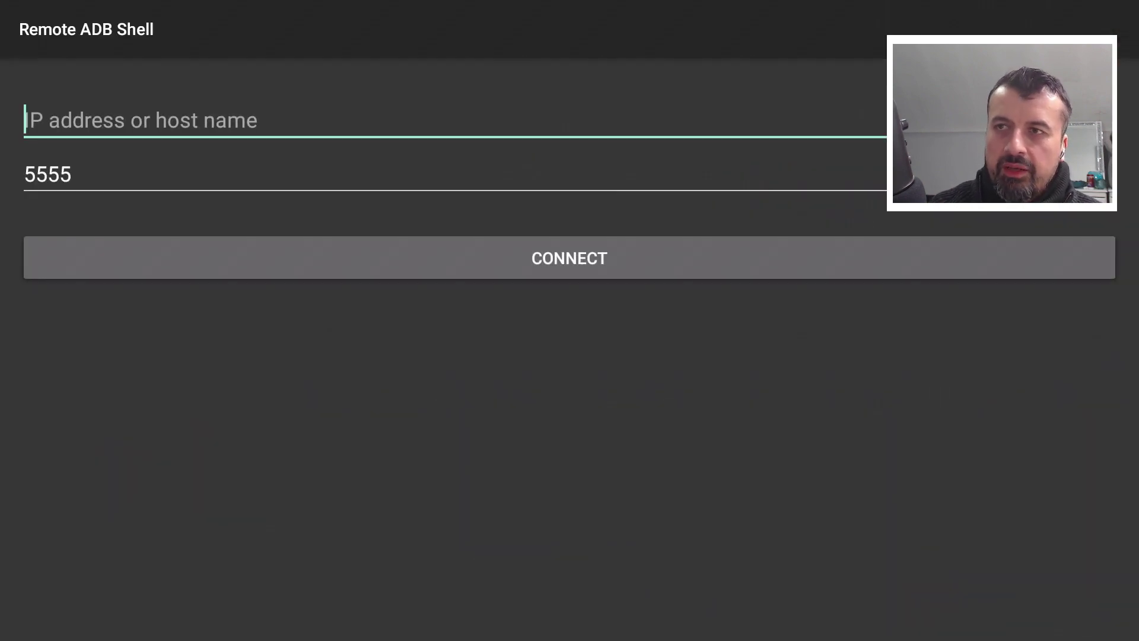
Exit Remote ADB Shell with Back
{"action": "key", "text": "Escape"}
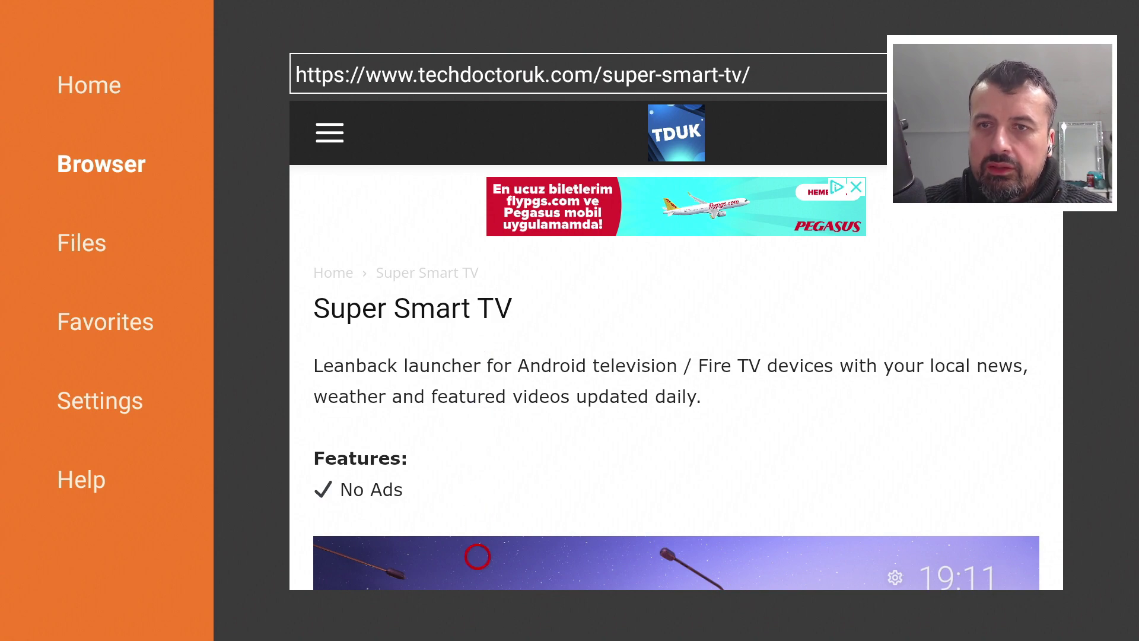
Scroll down through the techdoctoruk.com Super Smart TV page in Downloader's browser
{"action": "scroll", "coordinate": [478, 556], "scroll_direction": "down", "scroll_amount": 5}
{"action": "scroll", "coordinate": [478, 564], "scroll_direction": "down", "scroll_amount": 2}
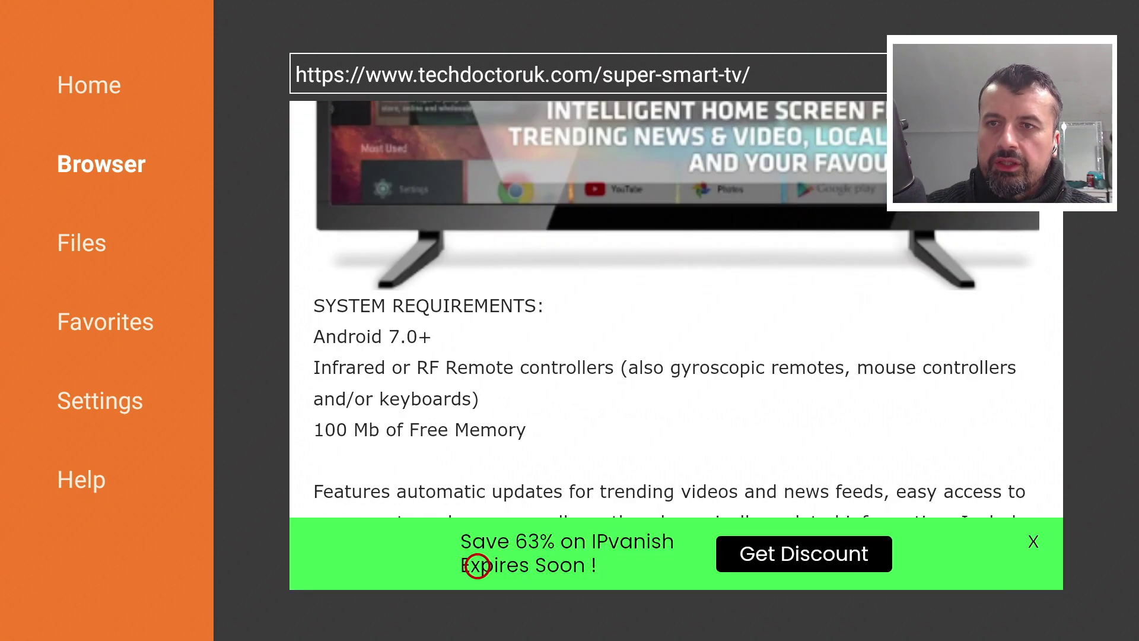
{"action": "scroll", "coordinate": [478, 565], "scroll_direction": "down", "scroll_amount": 5}
{"action": "scroll", "coordinate": [477, 566], "scroll_direction": "down", "scroll_amount": 9}
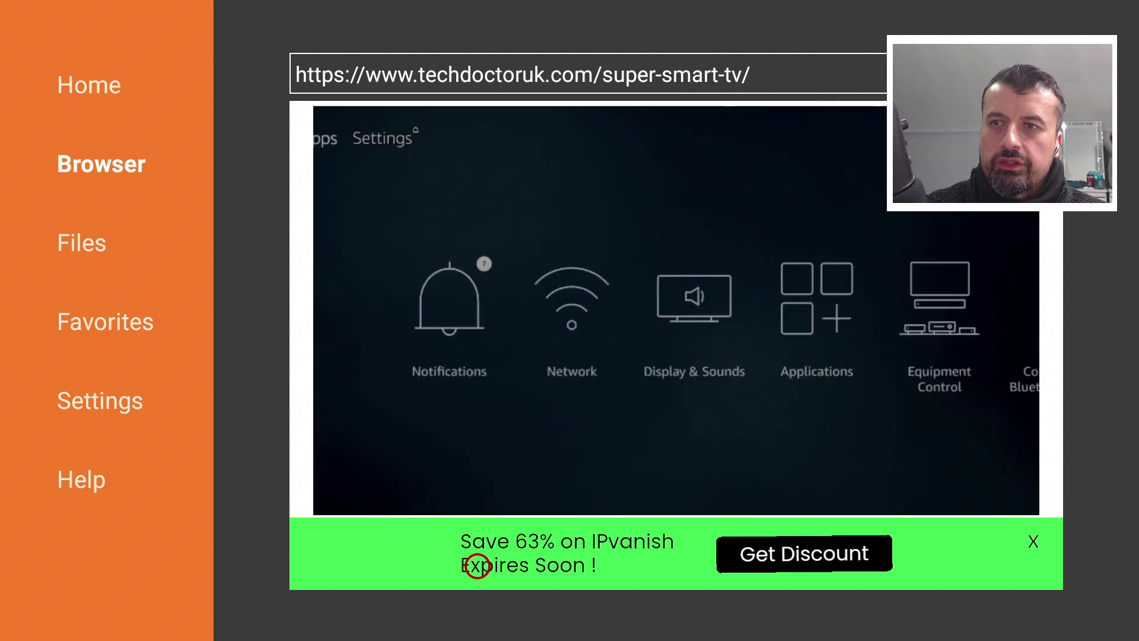
{"action": "scroll", "coordinate": [477, 566], "scroll_direction": "down", "scroll_amount": 14}
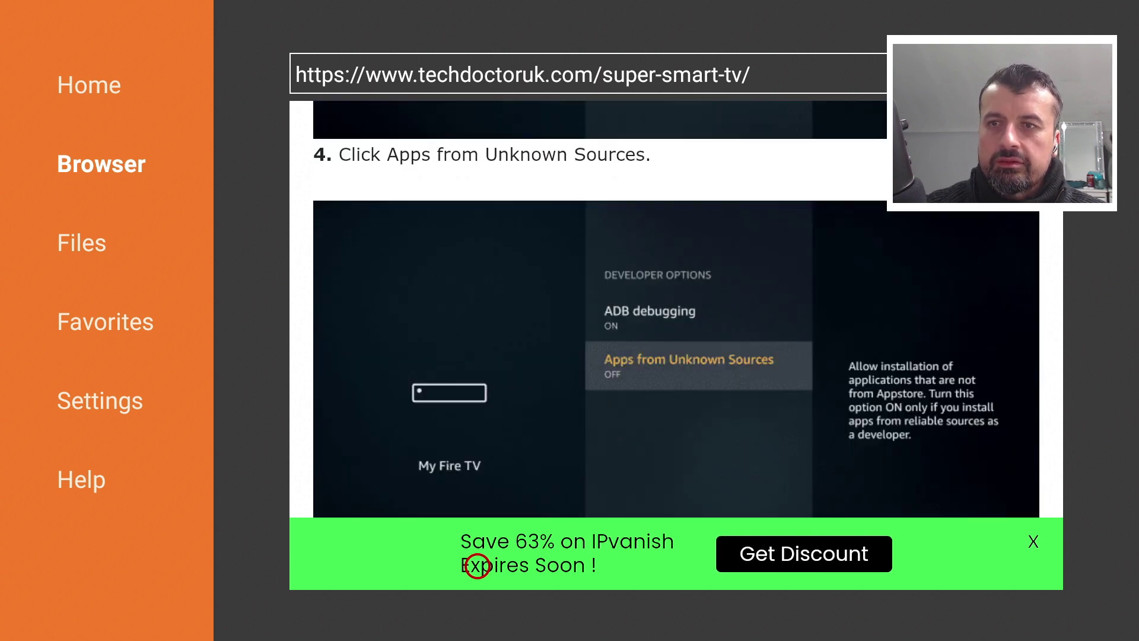
{"action": "scroll", "coordinate": [477, 565], "scroll_direction": "down", "scroll_amount": 6}
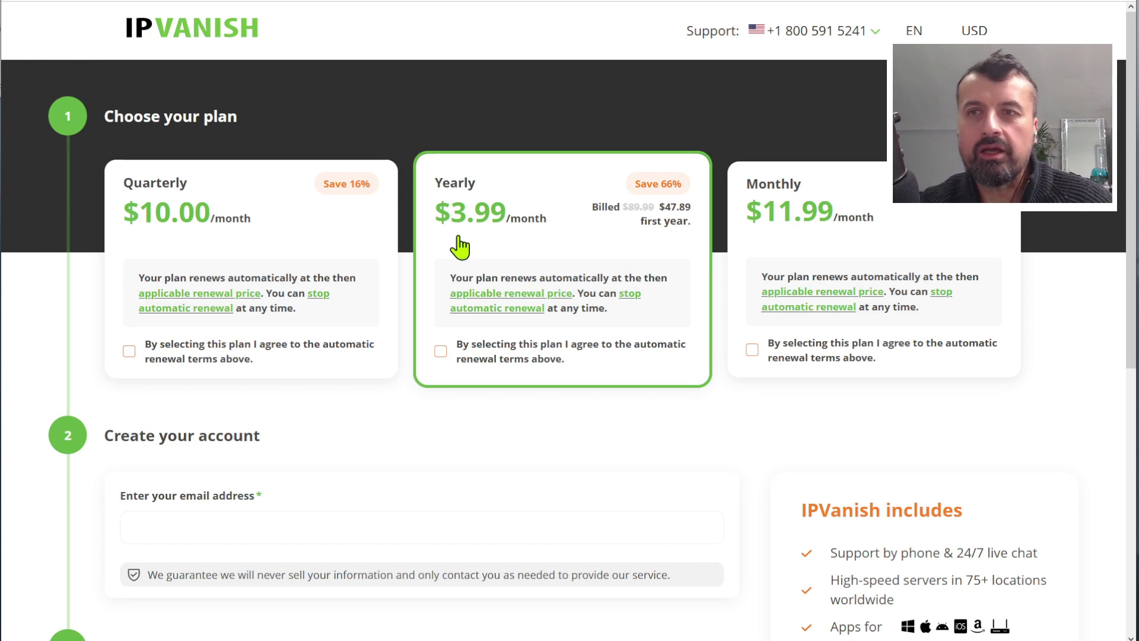
{"action": "scroll", "coordinate": [795, 411], "scroll_direction": "down", "scroll_amount": 3}
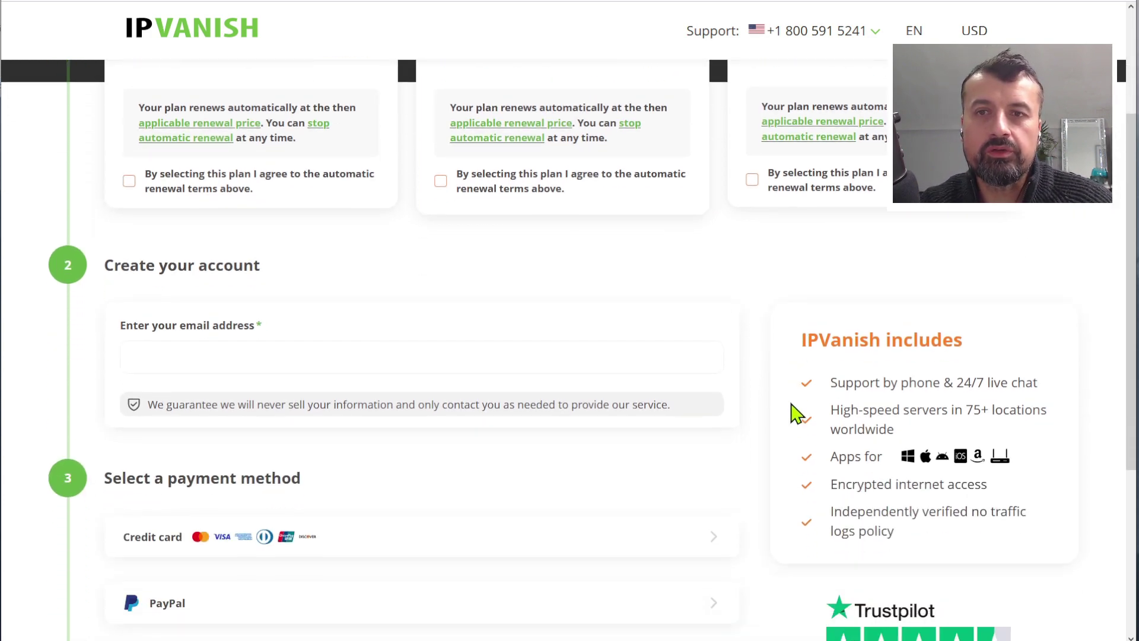
{"action": "scroll", "coordinate": [795, 412], "scroll_direction": "down", "scroll_amount": 2}
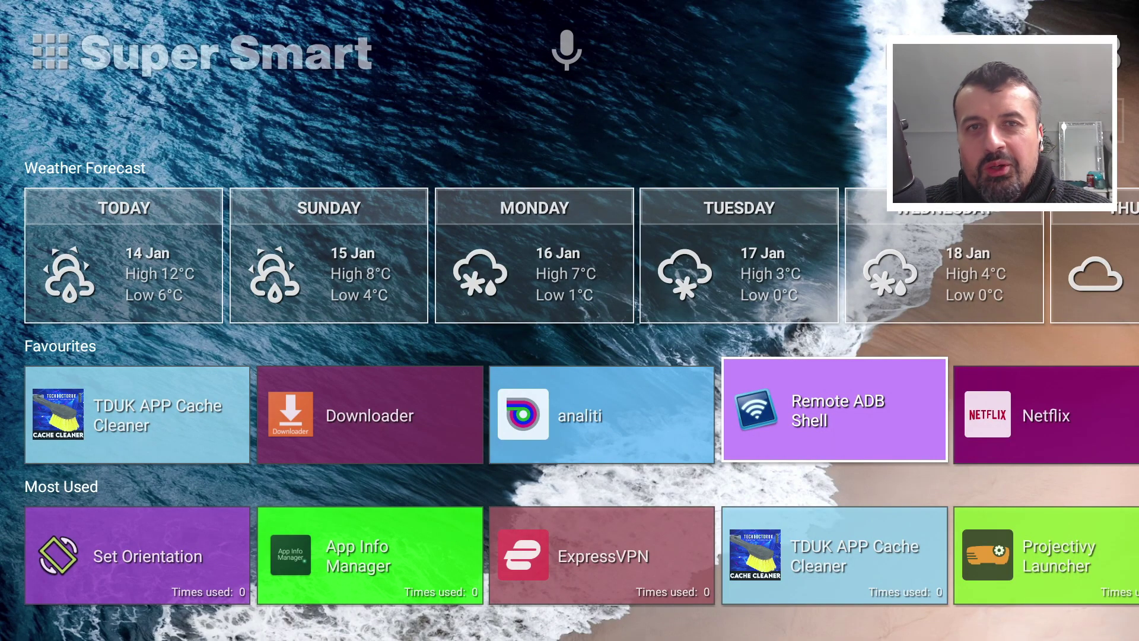